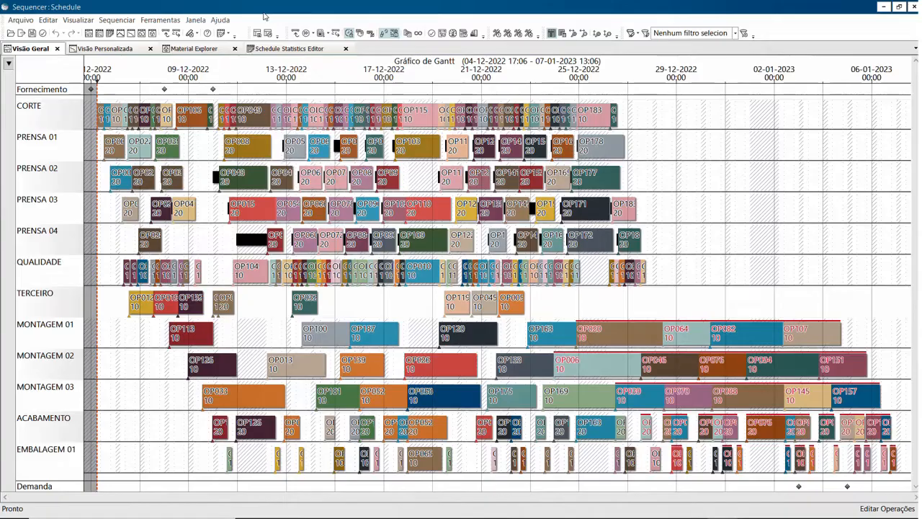
Try the large toolbar icons option (Ícones Grandes (Barras)) in the customization settings and switch it back off.
click(165, 19)
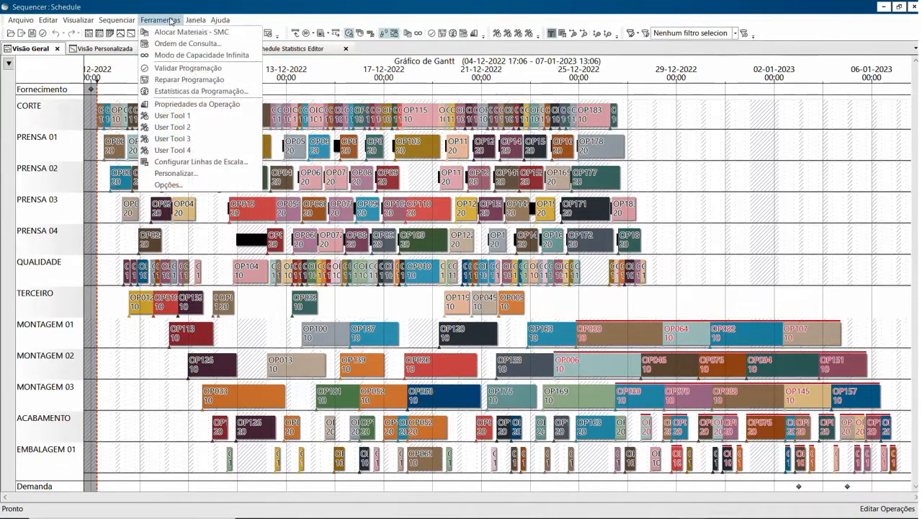
click(171, 178)
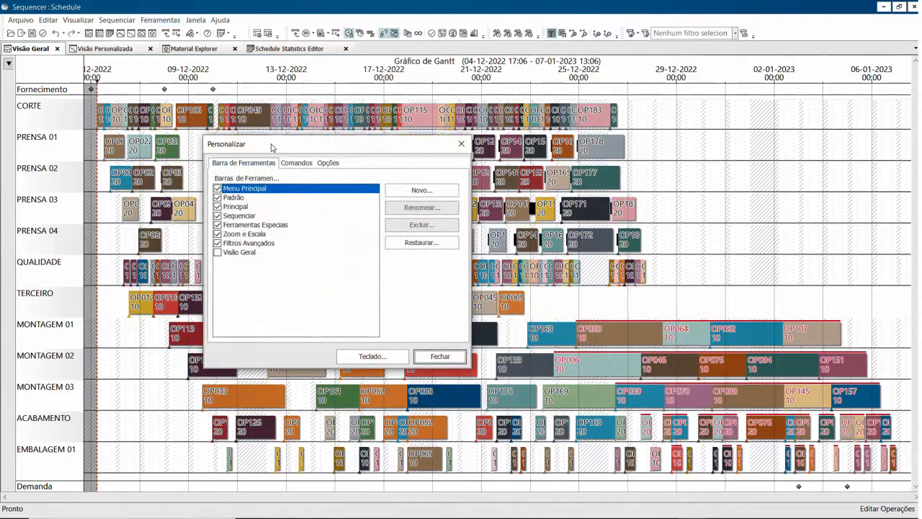
drag(273, 144, 331, 164)
click(387, 179)
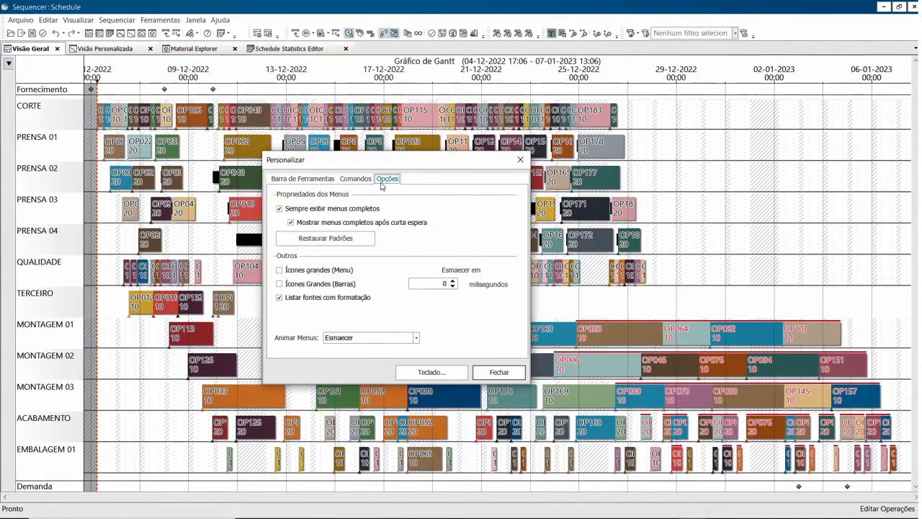
click(305, 288)
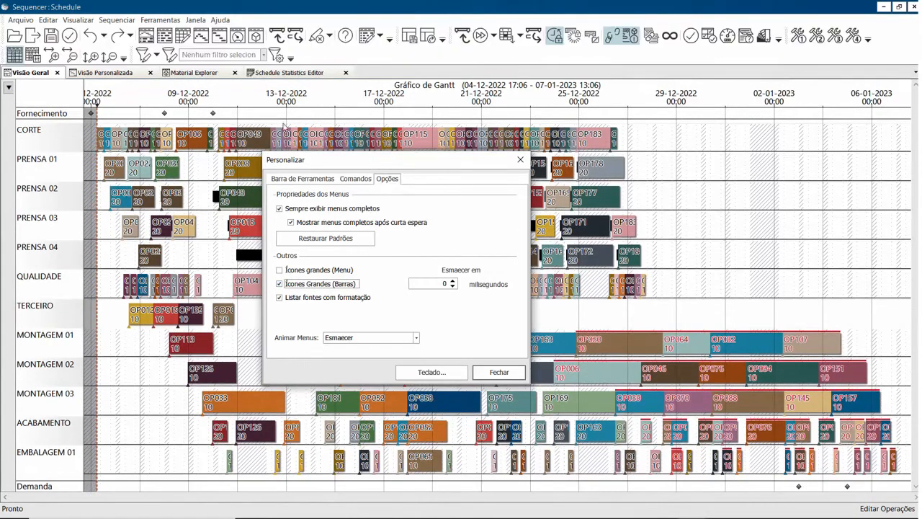
click(306, 286)
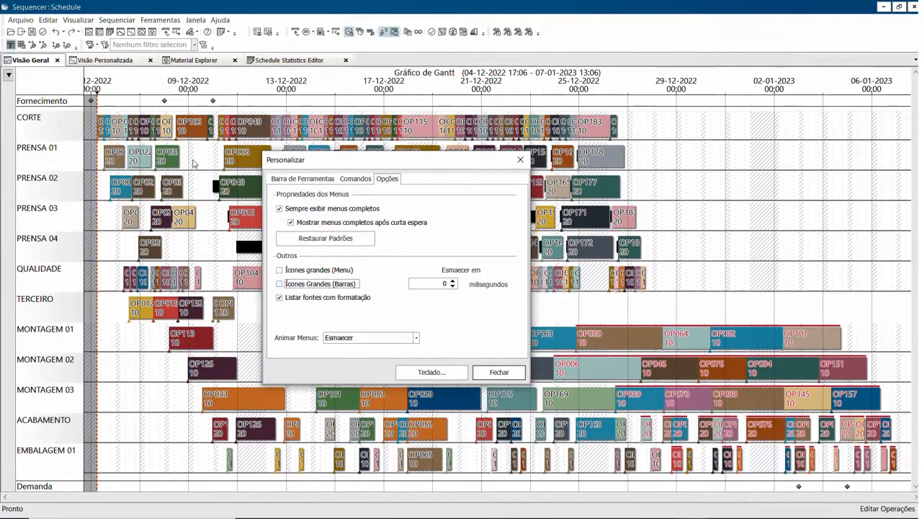
Try the large menu icons option (Ícones grandes (Menu)), check it in the Sequenciar menu, and turn it back off.
click(154, 22)
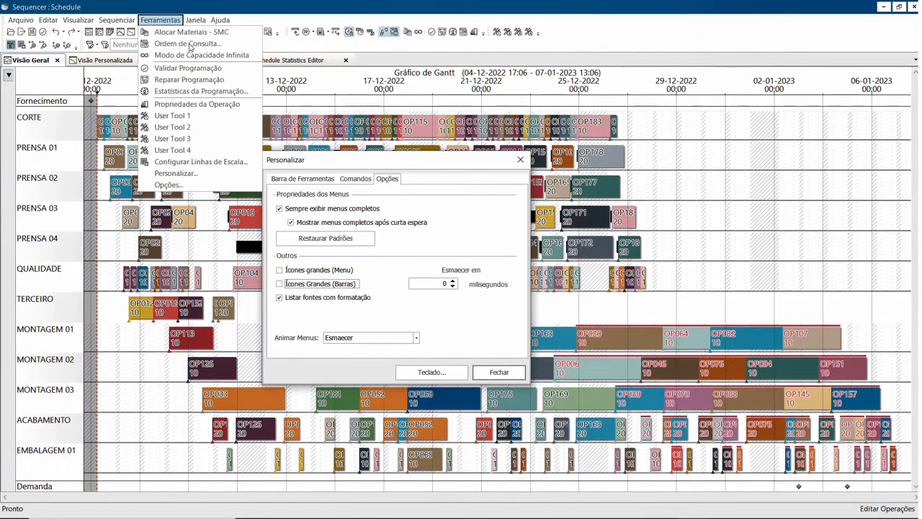
click(308, 272)
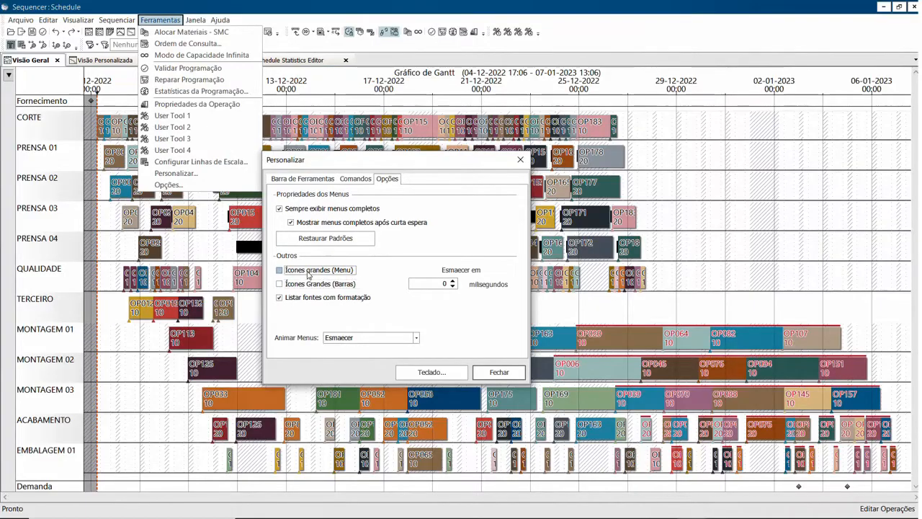
click(170, 22)
click(170, 22)
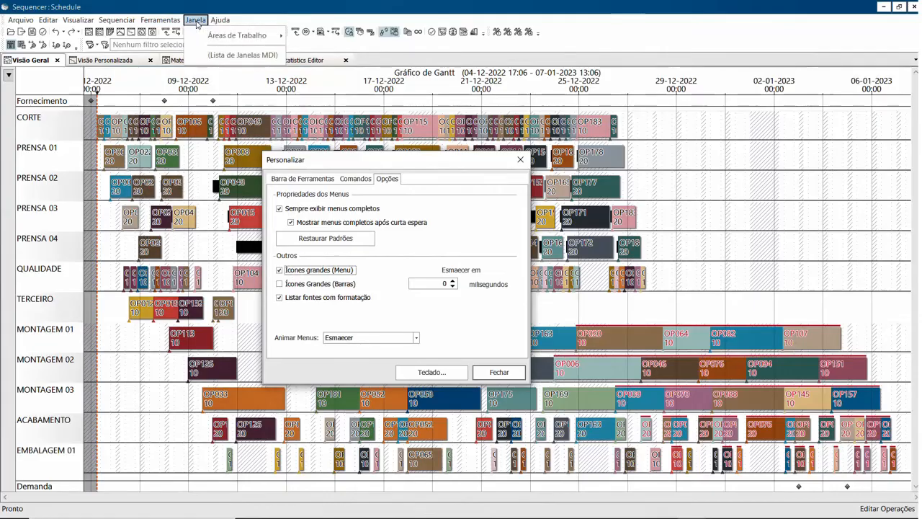
mouse_move(124, 25)
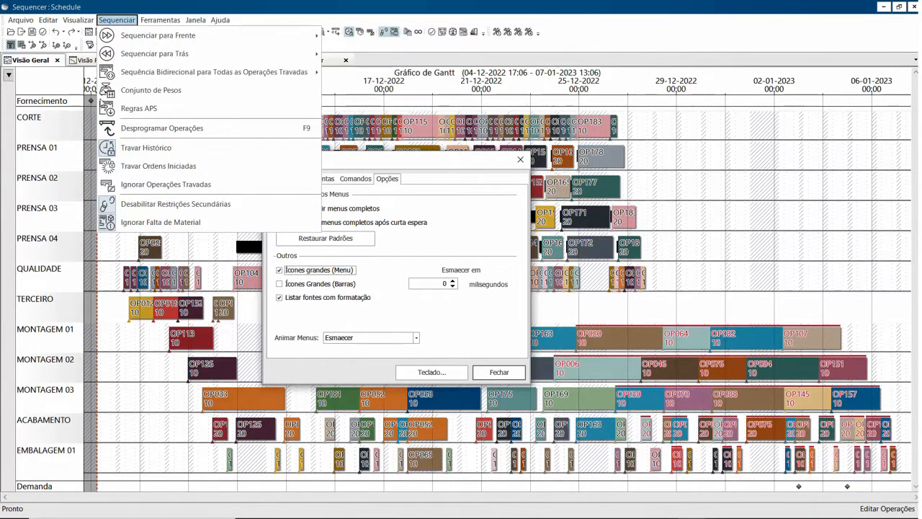
click(124, 26)
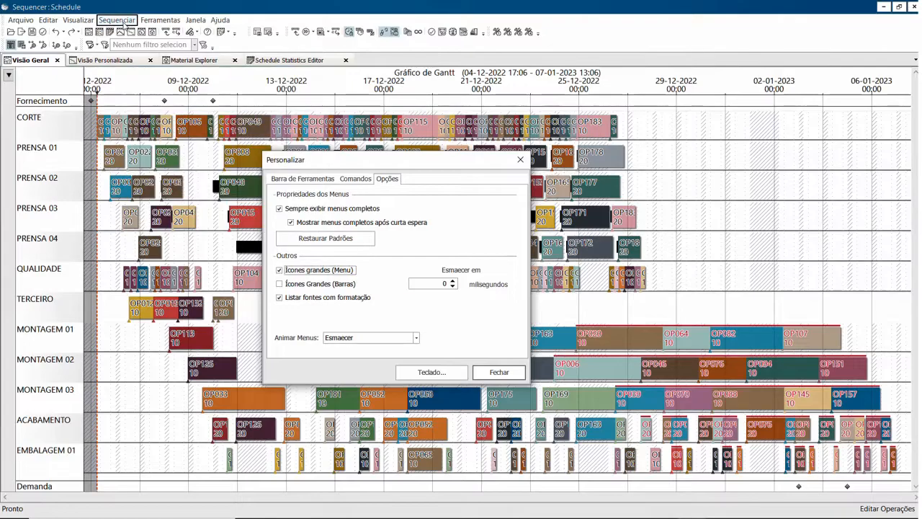
click(279, 269)
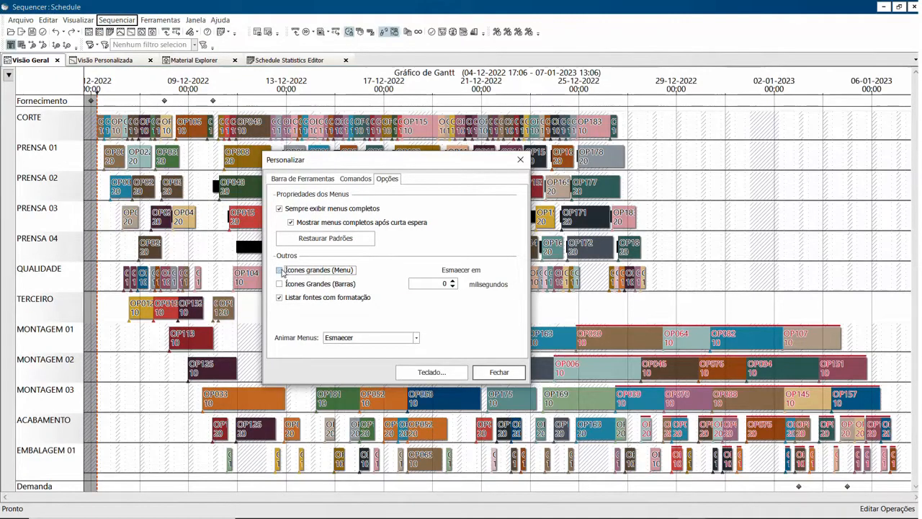
Review the Arquivo and Destacar command categories and the list of toolbars, and close the customization settings.
click(351, 179)
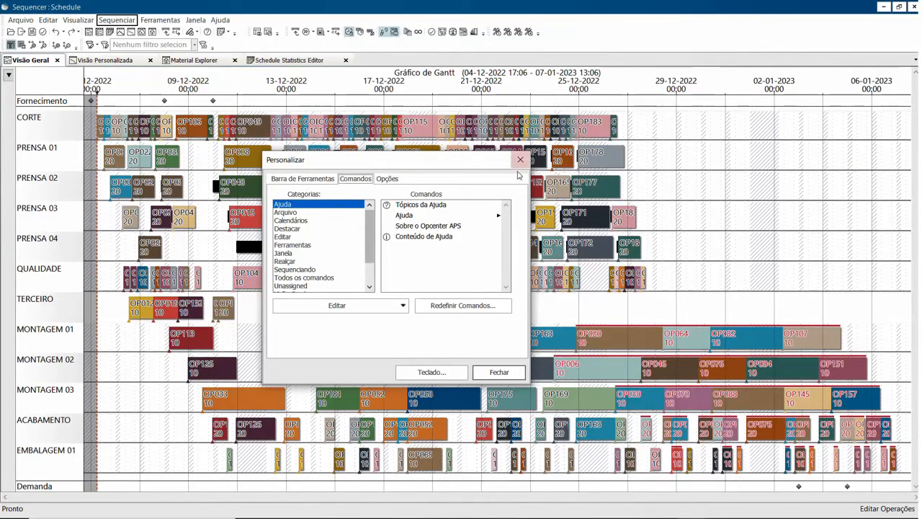
click(306, 212)
click(302, 229)
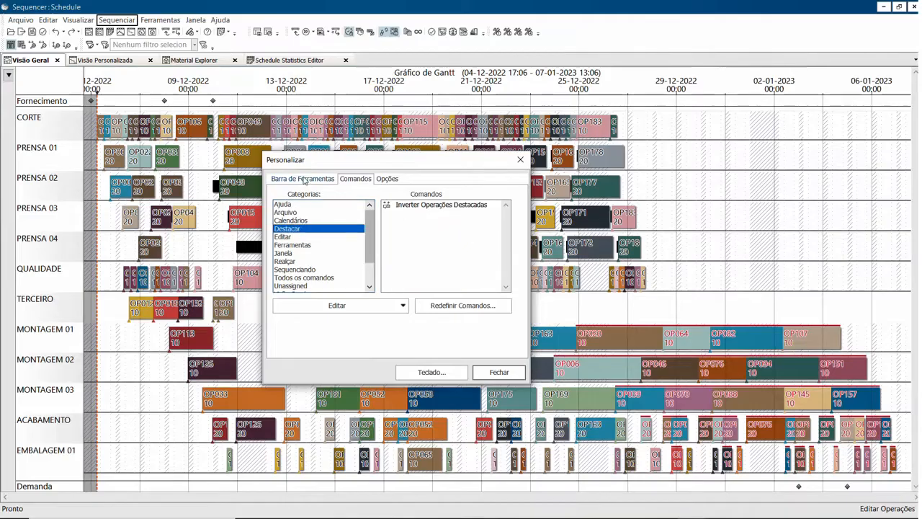
click(305, 180)
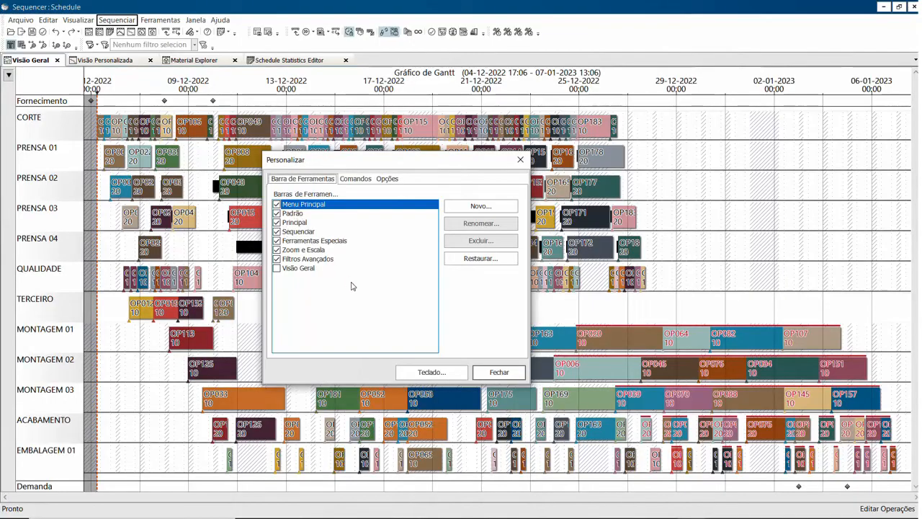
click(500, 373)
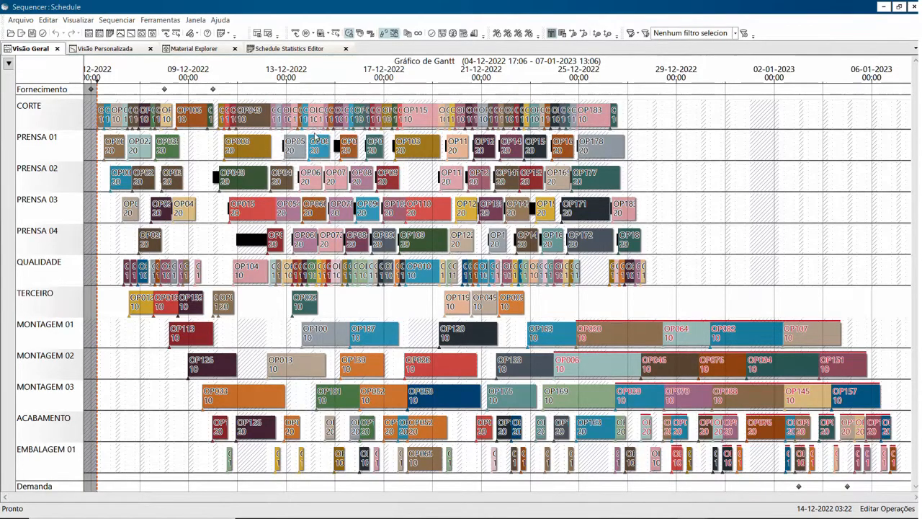
Set the increment of the Gantt chart's time-scale lines to Dias.
right_click(330, 72)
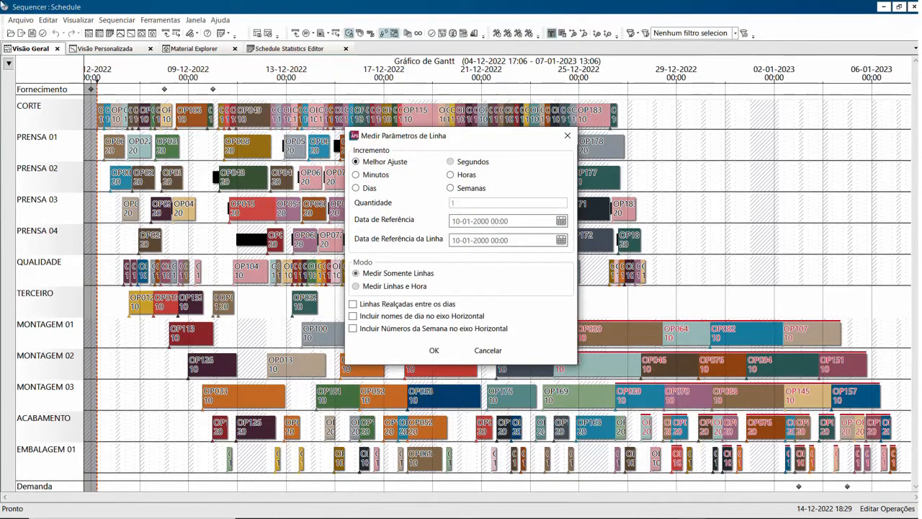
drag(368, 137, 391, 102)
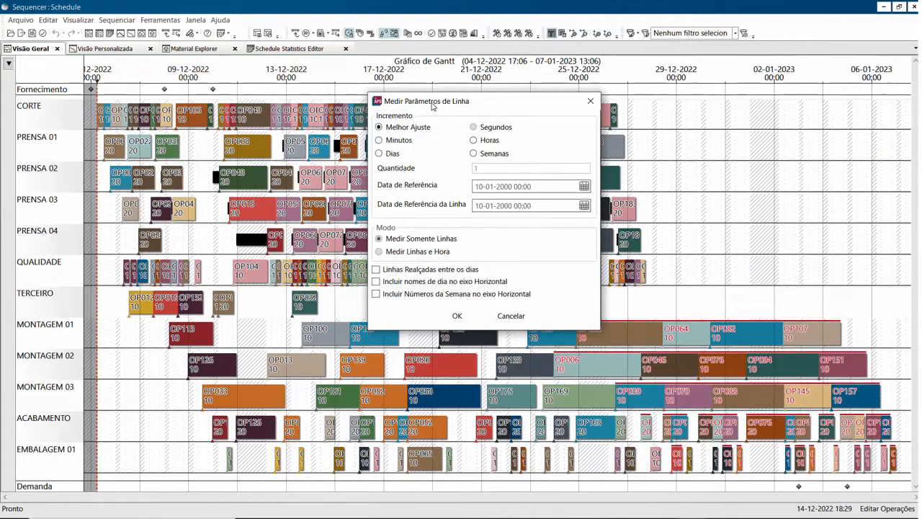
drag(432, 105, 486, 100)
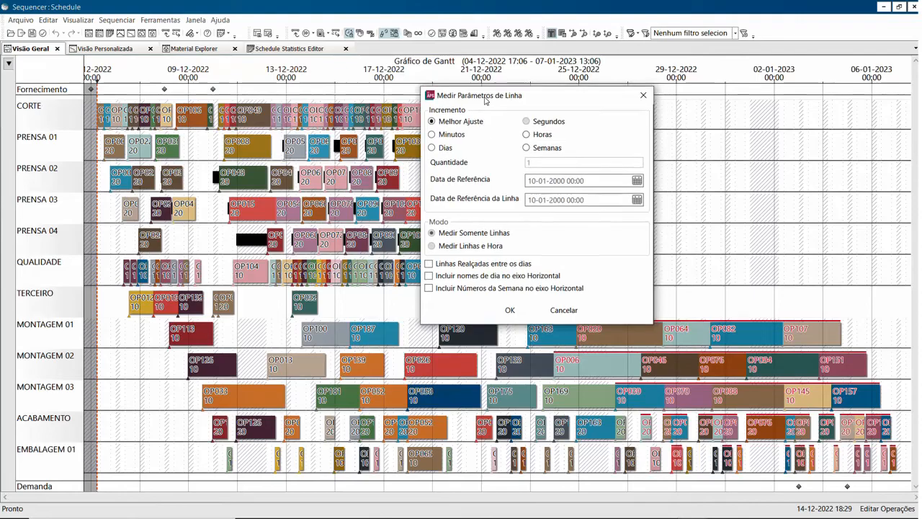
click(432, 148)
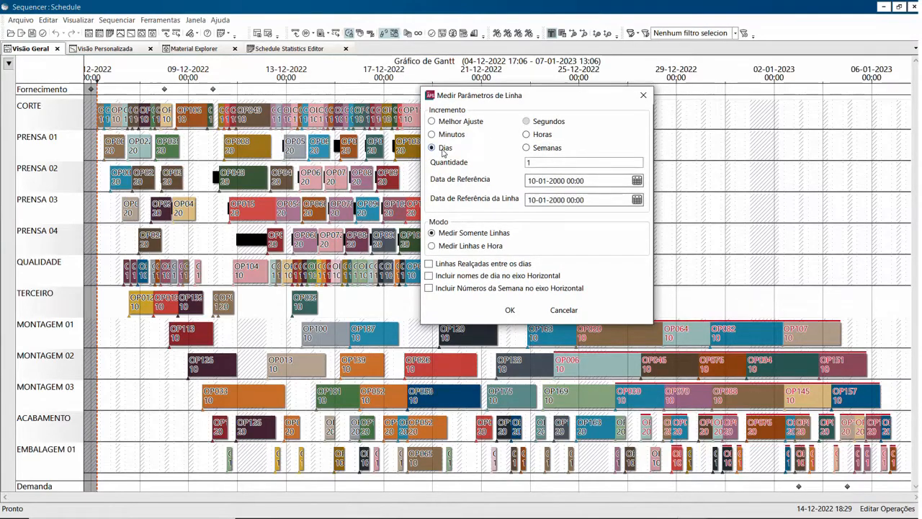
click(509, 311)
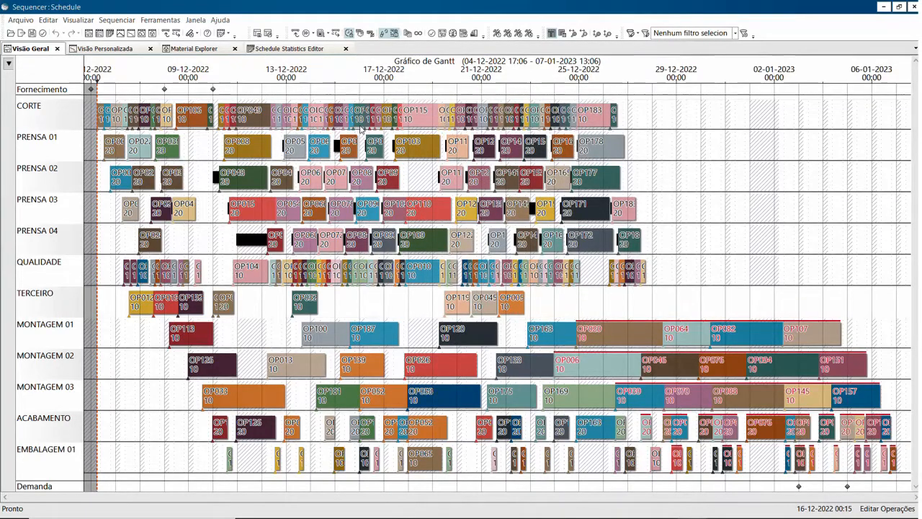
Change the increment of the Gantt chart's time-scale lines to Horas.
scroll(309, 119, up, 5)
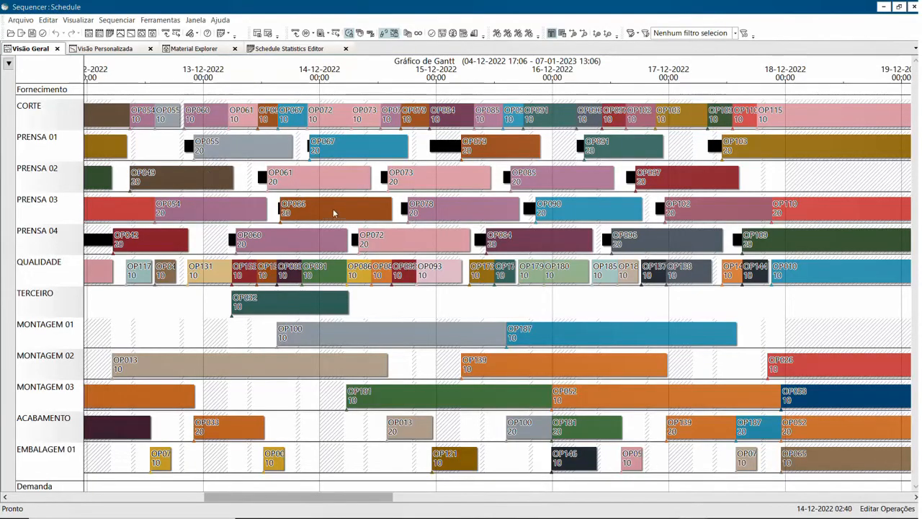
double_click(363, 81)
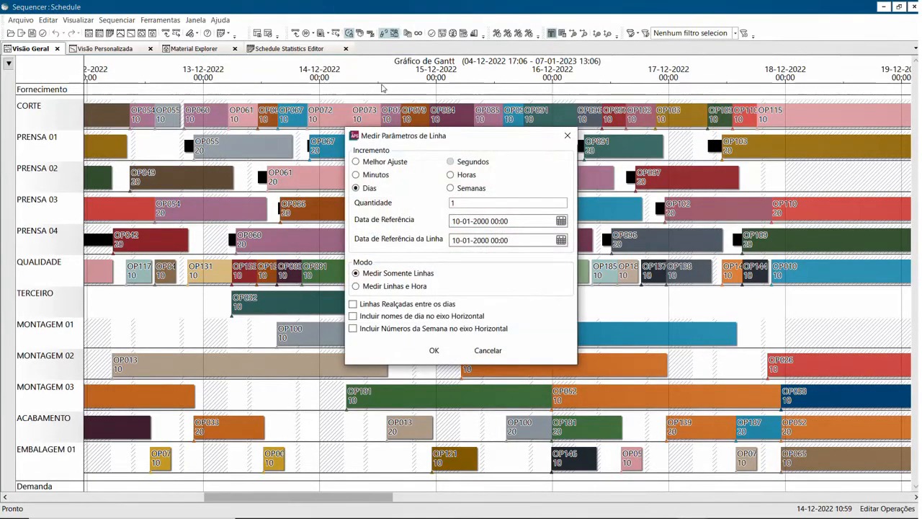
click(450, 175)
click(433, 350)
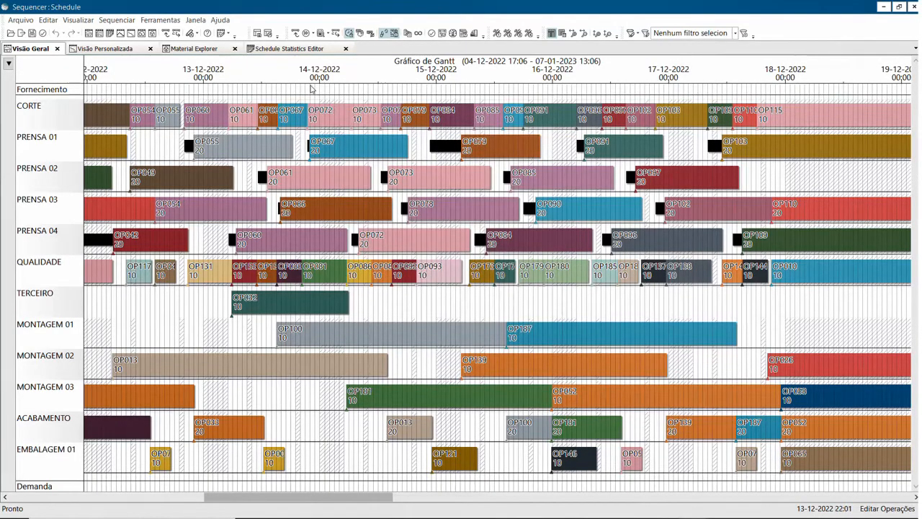
Zoom the Gantt chart in horizontally around 14-12-2022 to hour level and enlarge the resource rows vertically.
scroll(323, 90, up, 1)
scroll(323, 90, down, 1)
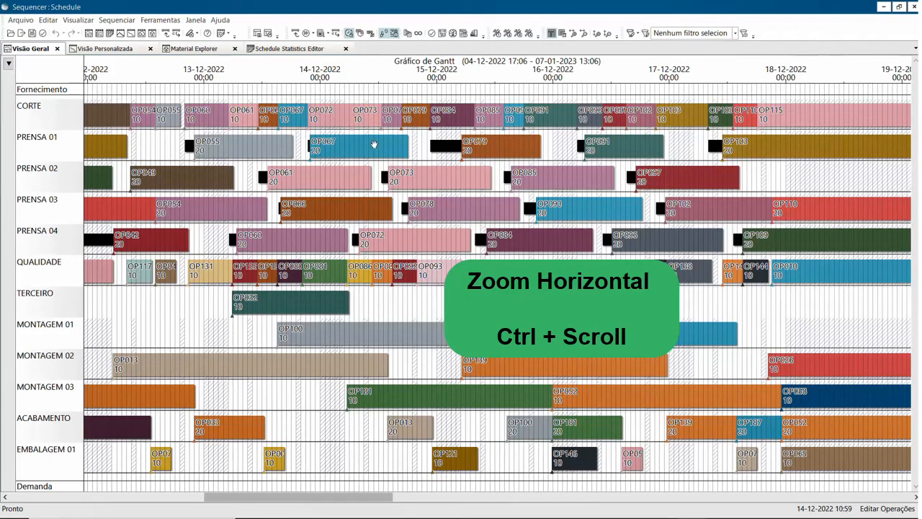
scroll(374, 144, up, 6)
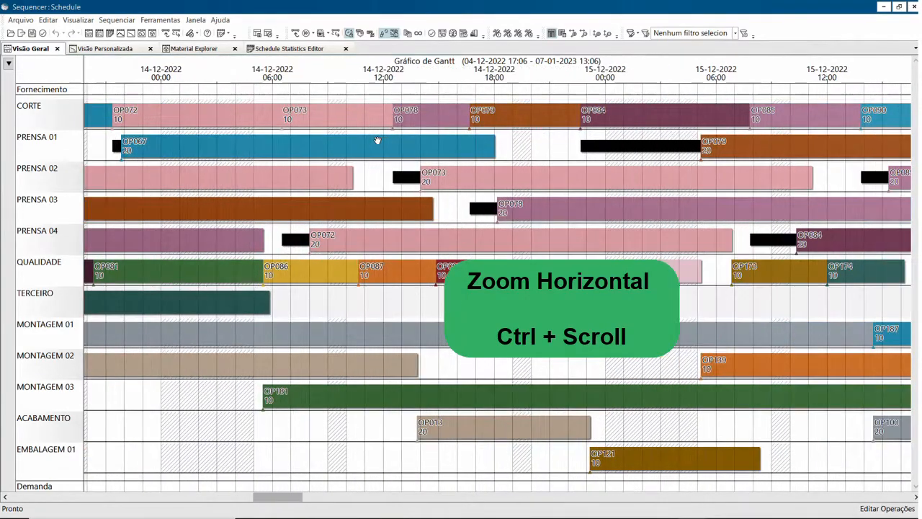
scroll(377, 140, up, 4)
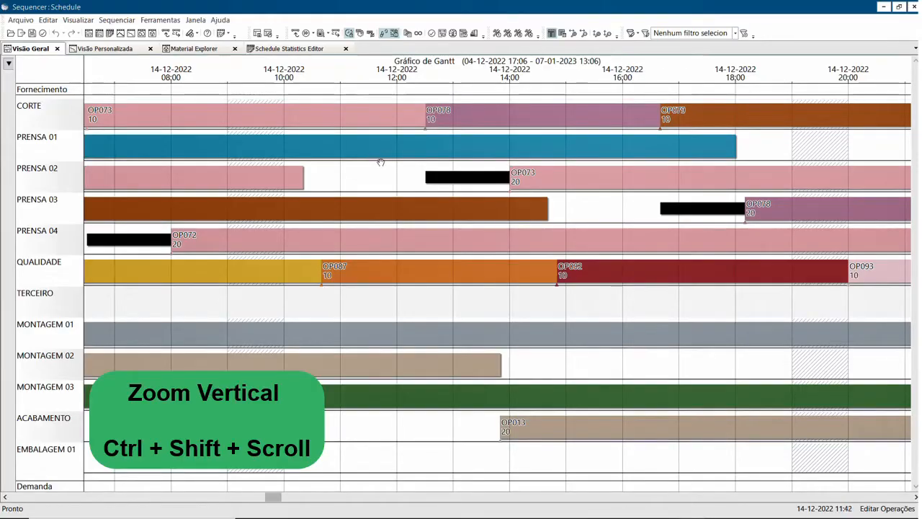
scroll(378, 160, up, 4)
scroll(381, 163, up, 2)
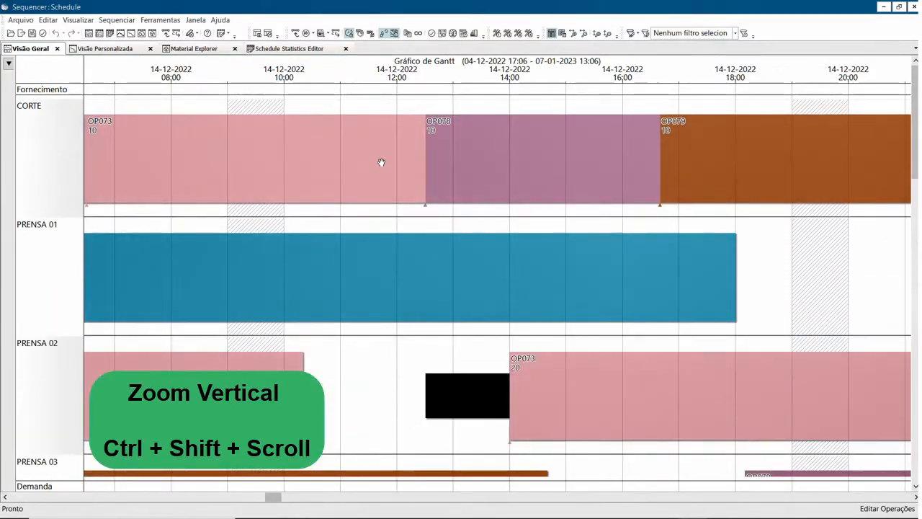
Set the increment of the Gantt chart's time-scale lines to Melhor Ajuste.
double_click(352, 73)
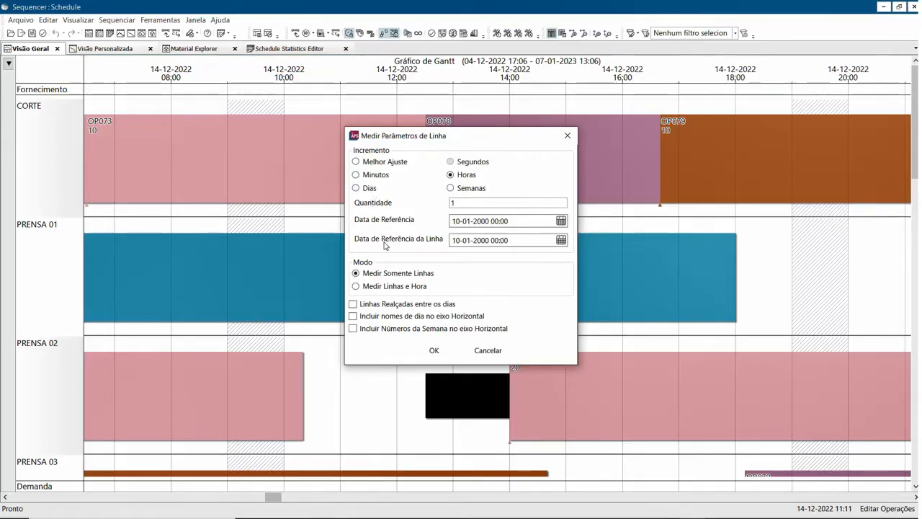
click(374, 165)
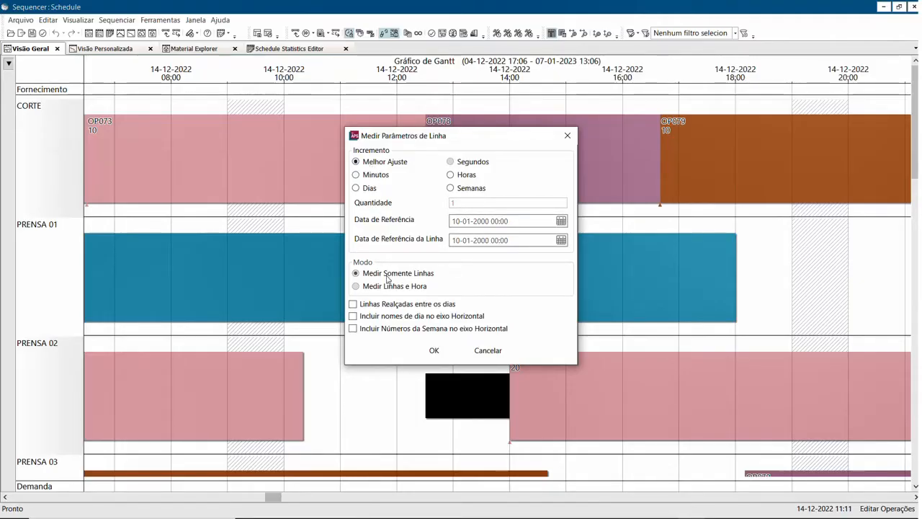
click(433, 350)
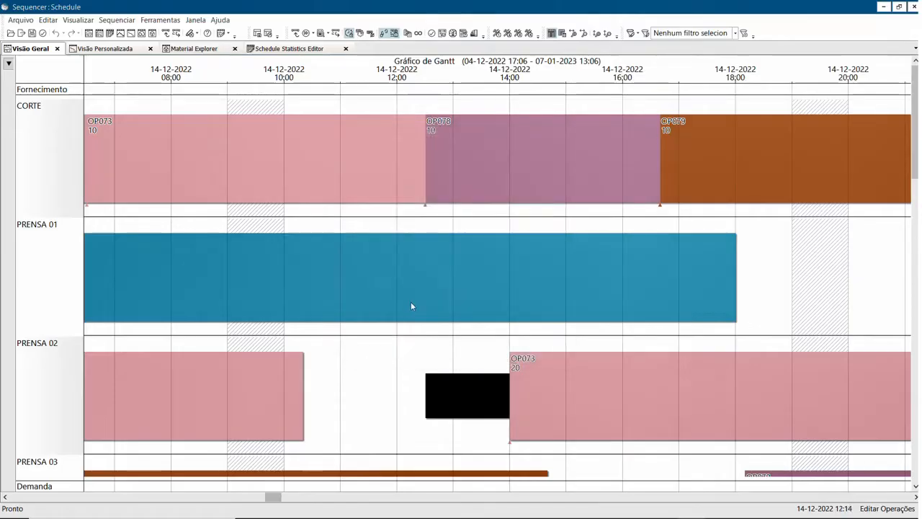
Enable highlighted lines between days (Linhas Realçadas entre os dias) on the Gantt chart.
scroll(408, 288, down, 5)
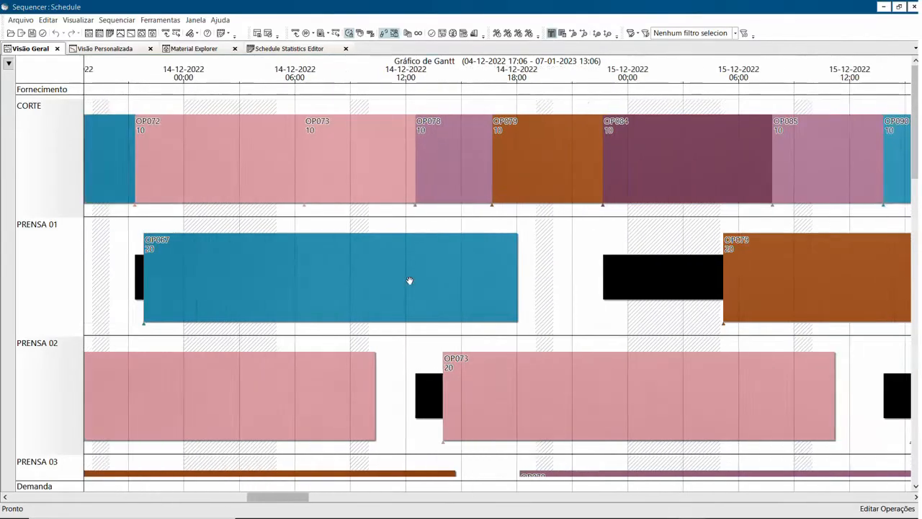
scroll(408, 280, down, 1)
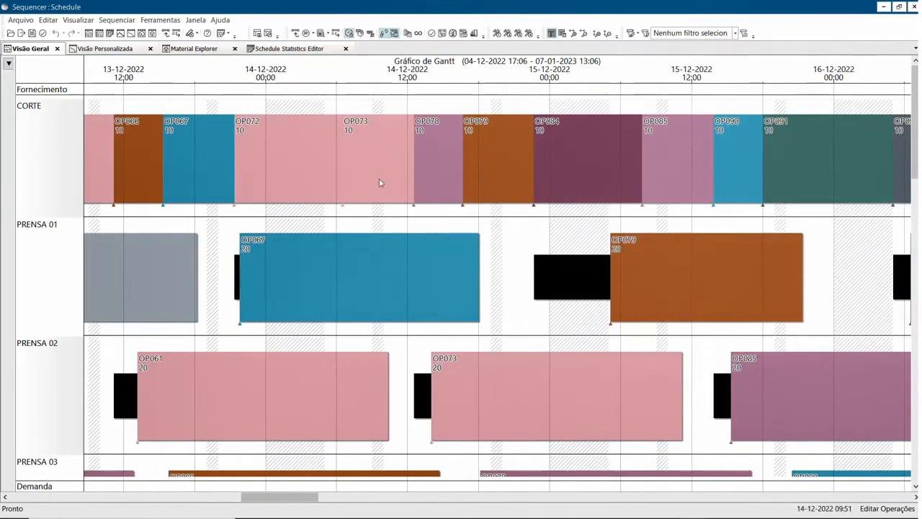
double_click(340, 75)
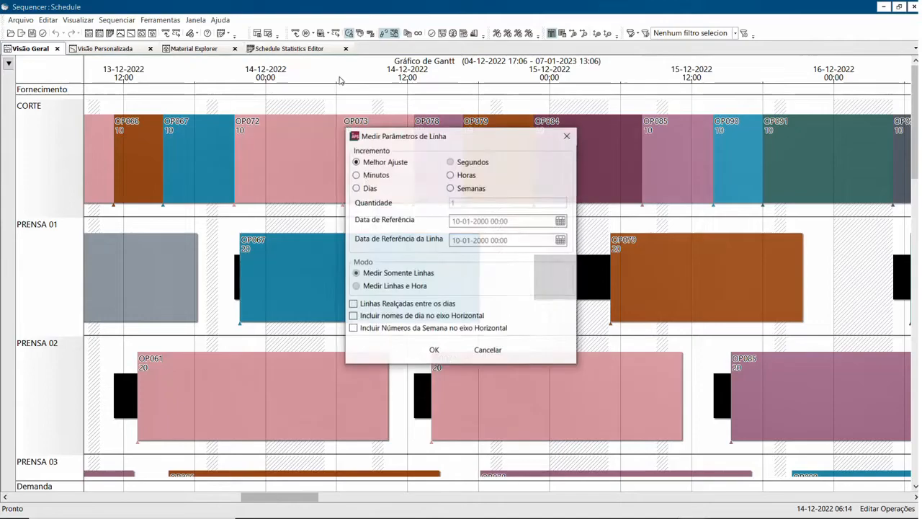
click(374, 307)
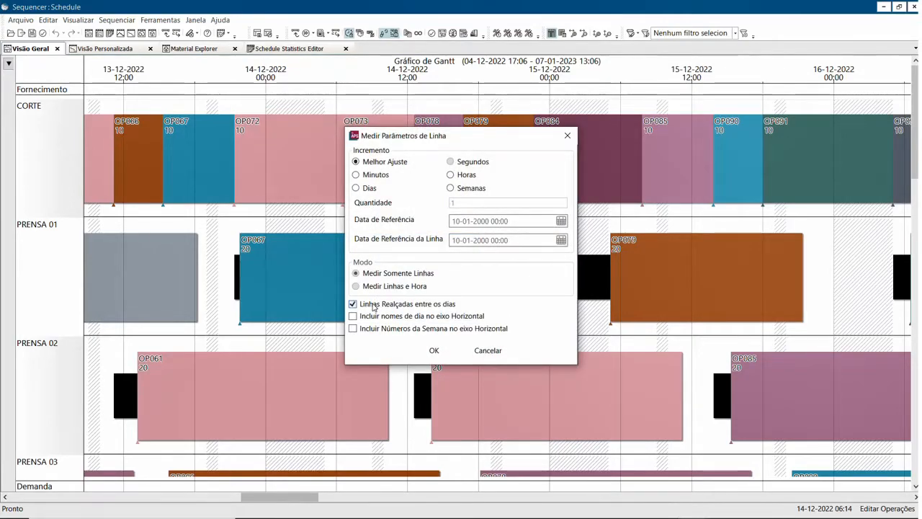
click(432, 351)
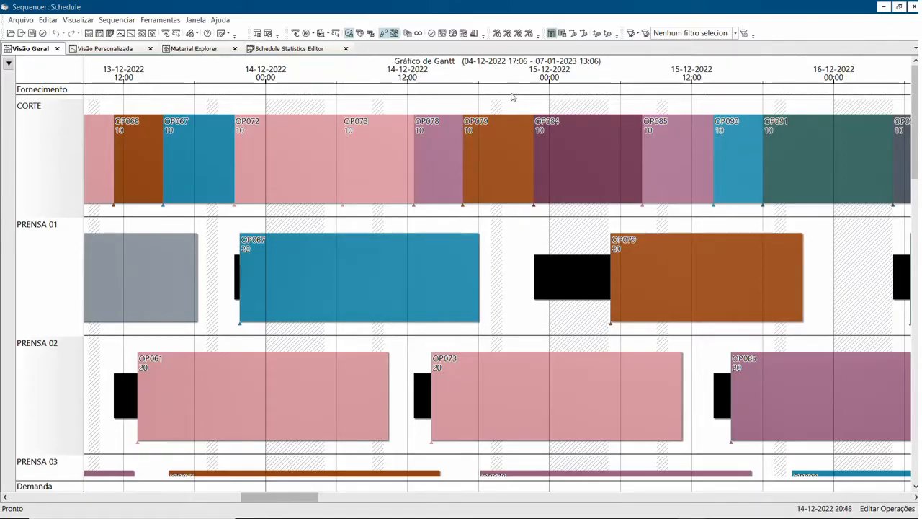
Include day names on the Gantt chart's horizontal axis (Incluir nomes de dia no eixo Horizontal).
double_click(334, 77)
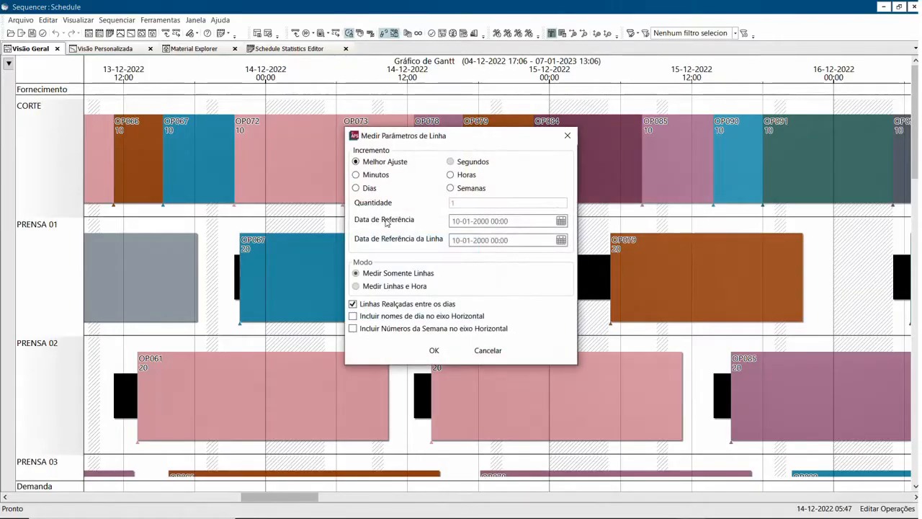
click(402, 319)
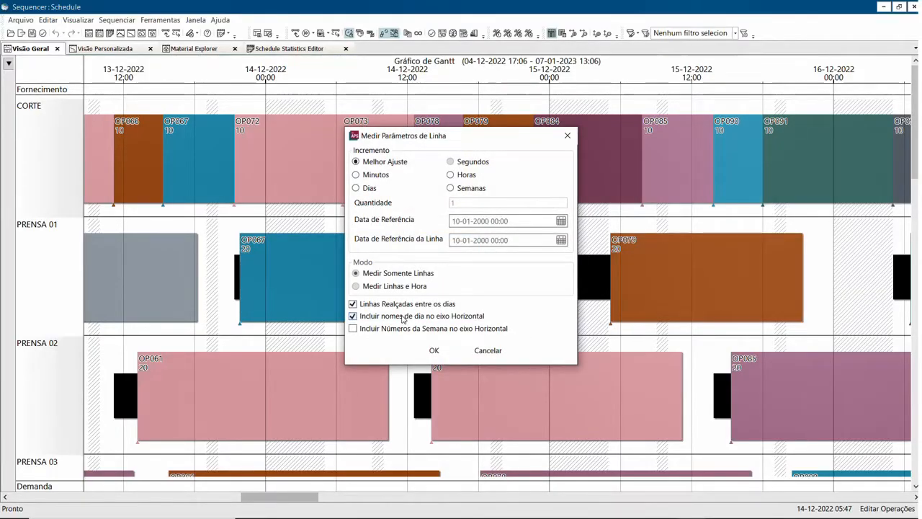
click(433, 350)
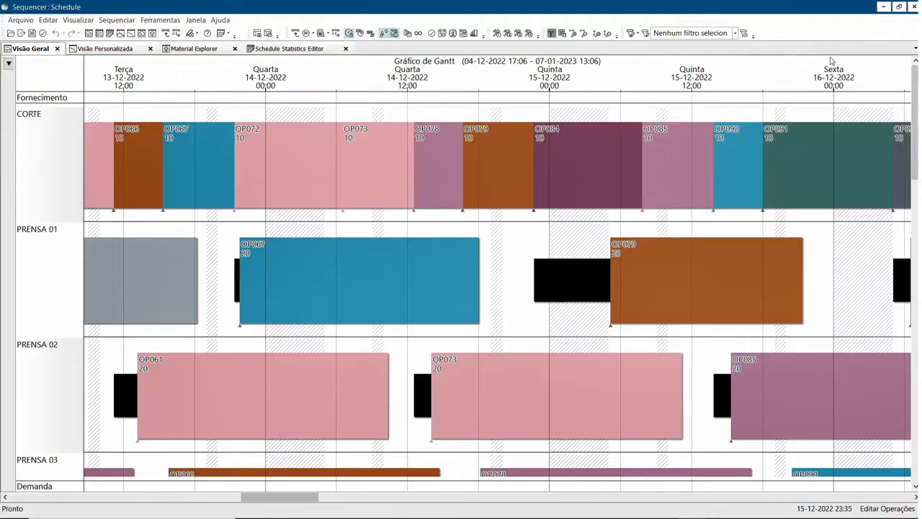
double_click(321, 79)
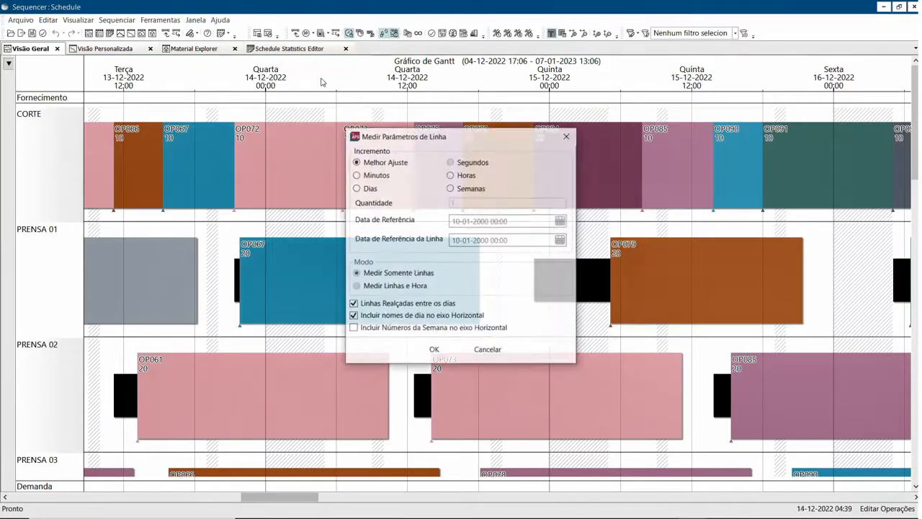
key(Escape)
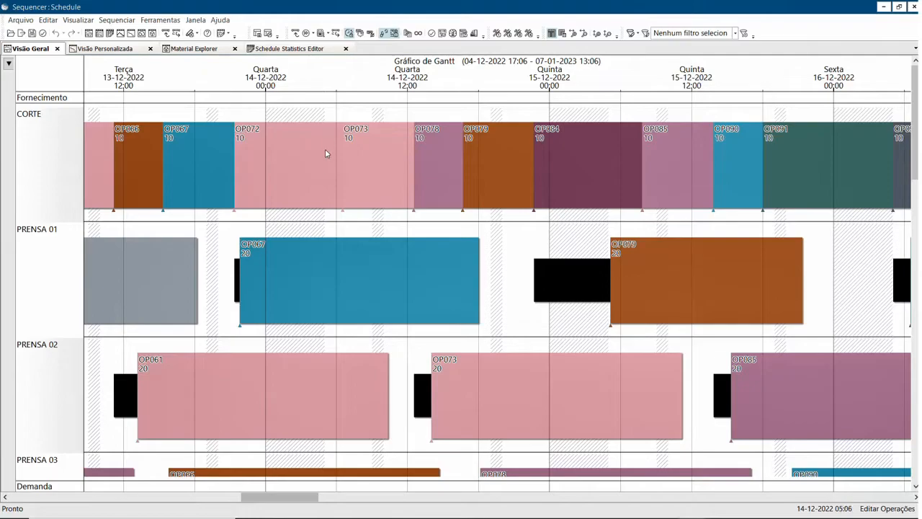
Zoom the Gantt chart out horizontally and reduce the row height until the full schedule and all resources fit.
scroll(335, 209, down, 5)
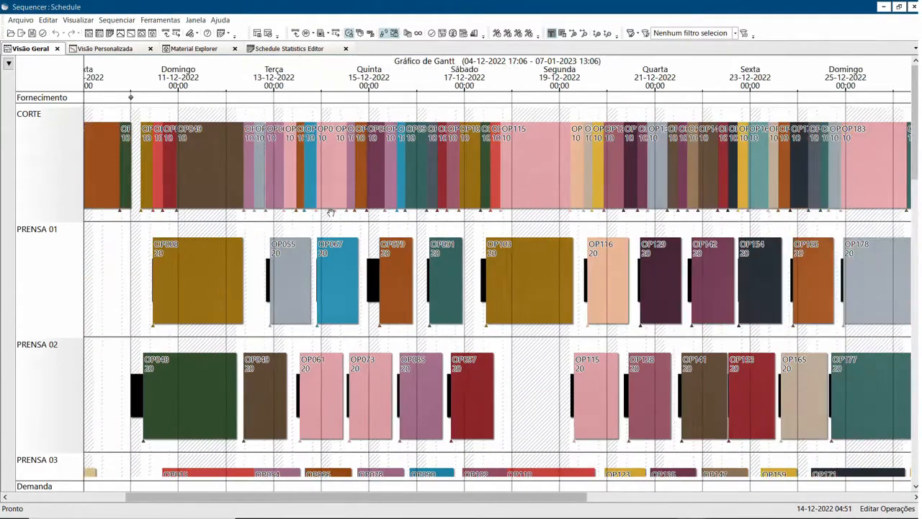
scroll(330, 213, down, 2)
scroll(324, 216, down, 2)
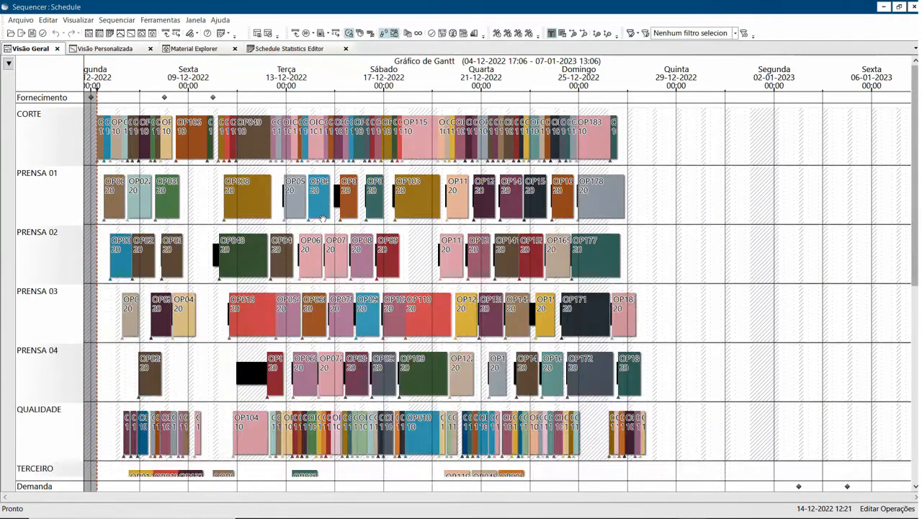
scroll(320, 216, down, 1)
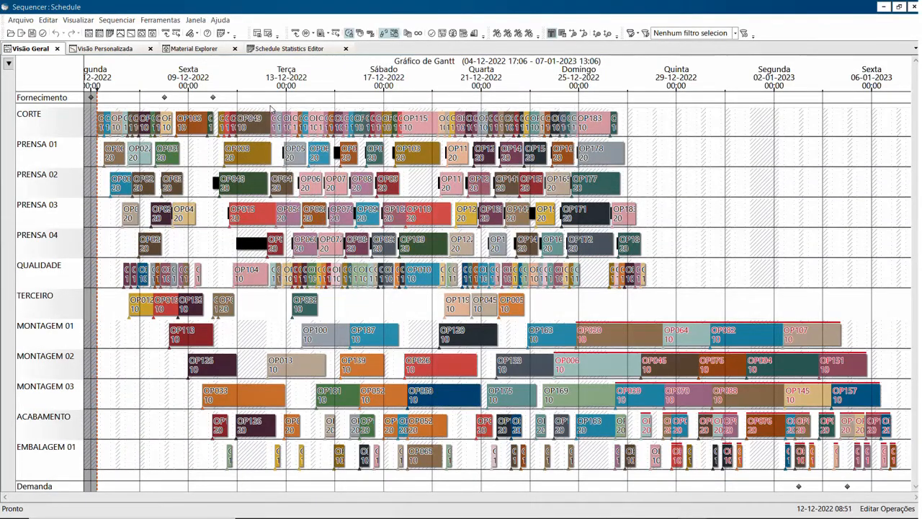
Hide the calendars on the Gantt chart (Ocultar Calendário).
click(76, 21)
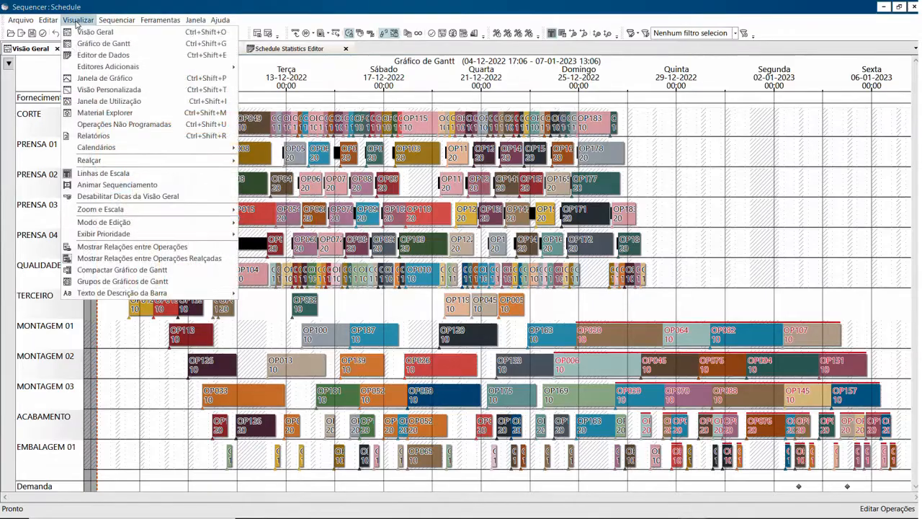
mouse_move(83, 148)
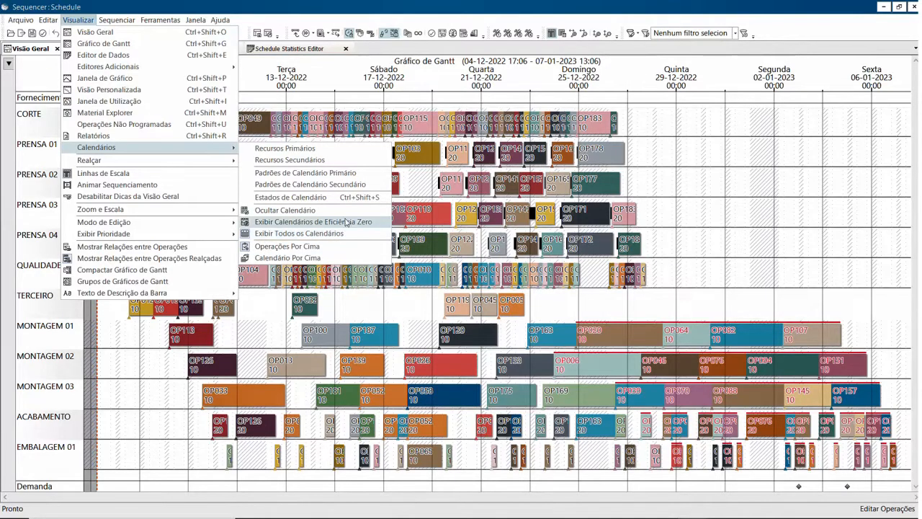
click(292, 212)
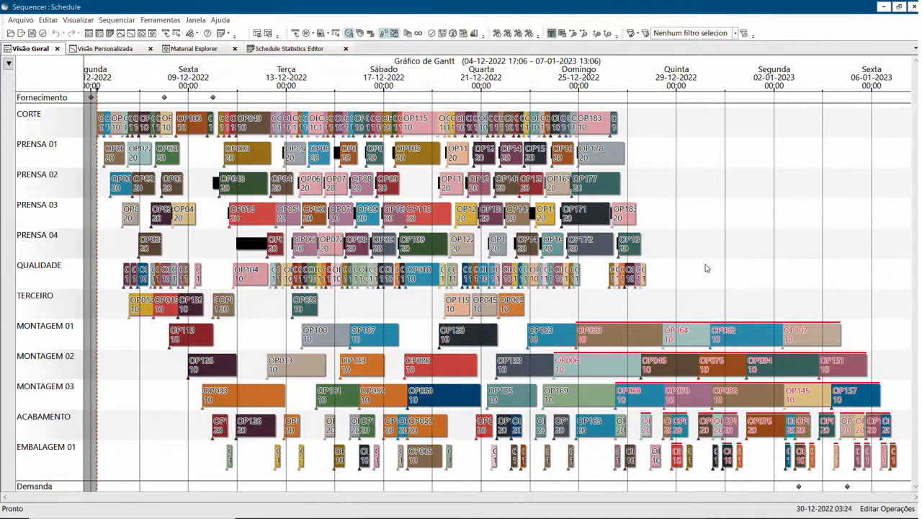
Show all calendars on the Gantt chart (Exibir Todos os Calendários).
click(76, 21)
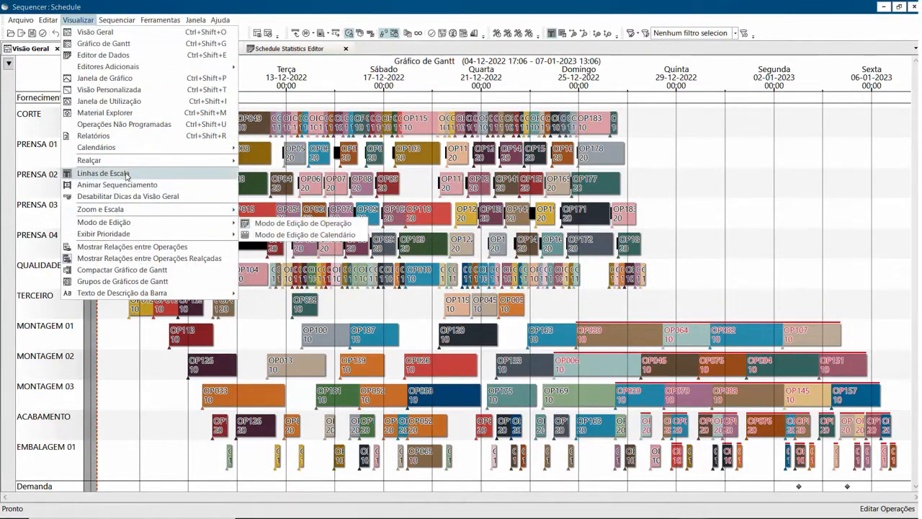
mouse_move(144, 147)
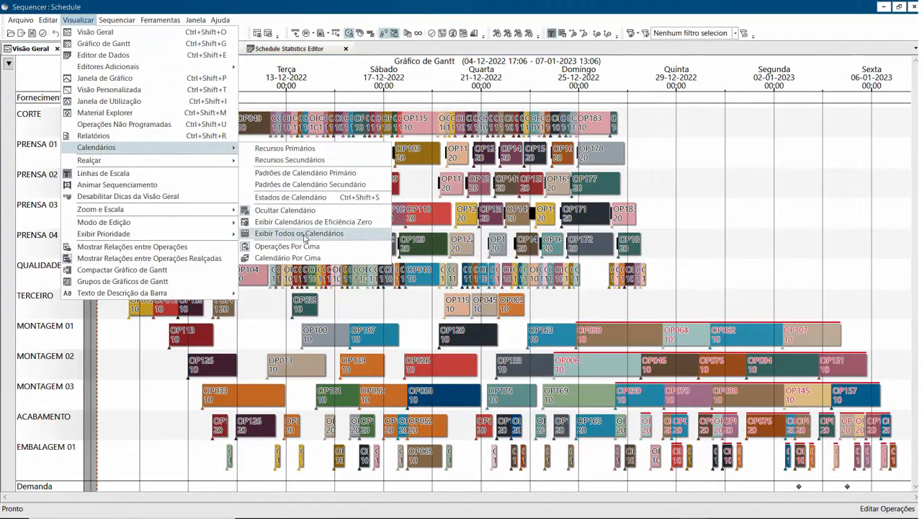
click(304, 234)
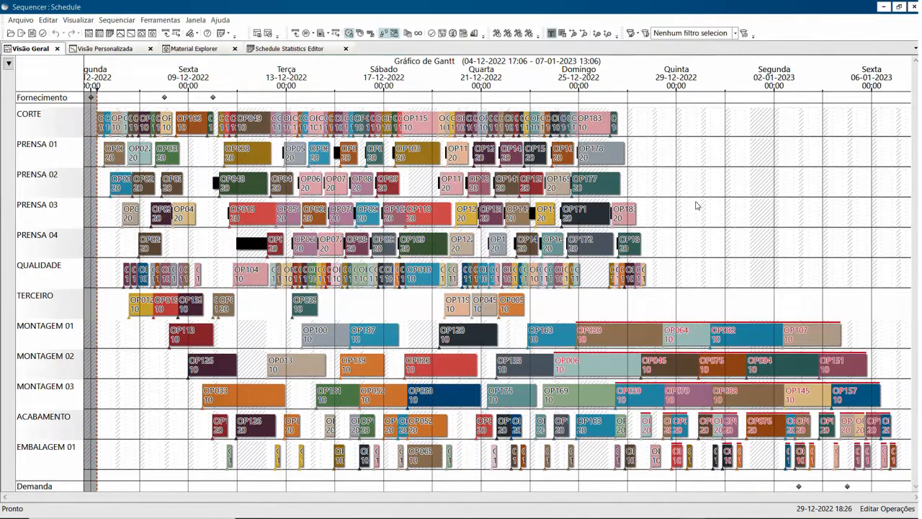
Place the calendar on top of the operations in the Gantt chart (Calendário Por Cima).
click(76, 20)
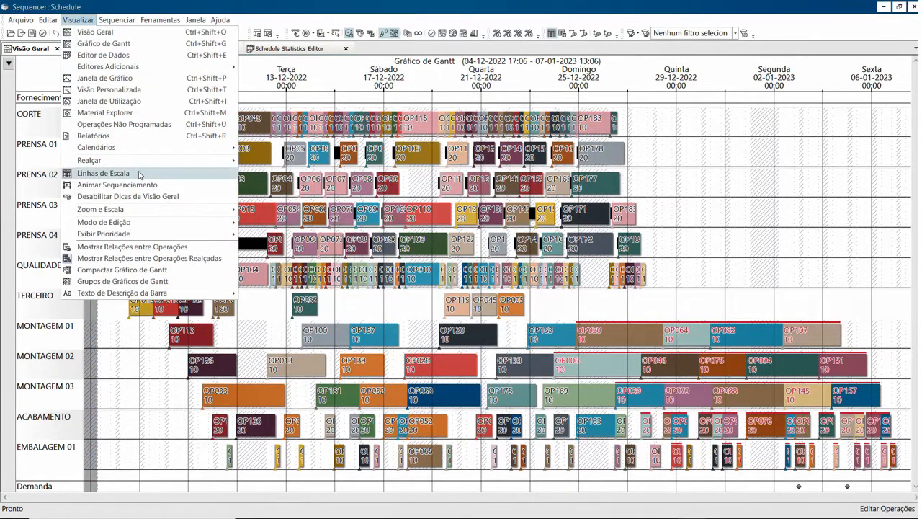
mouse_move(144, 150)
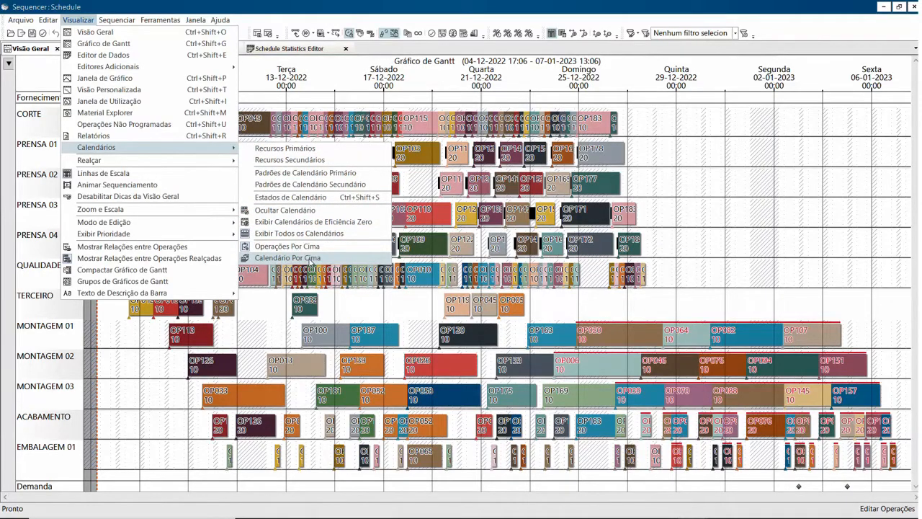
click(311, 260)
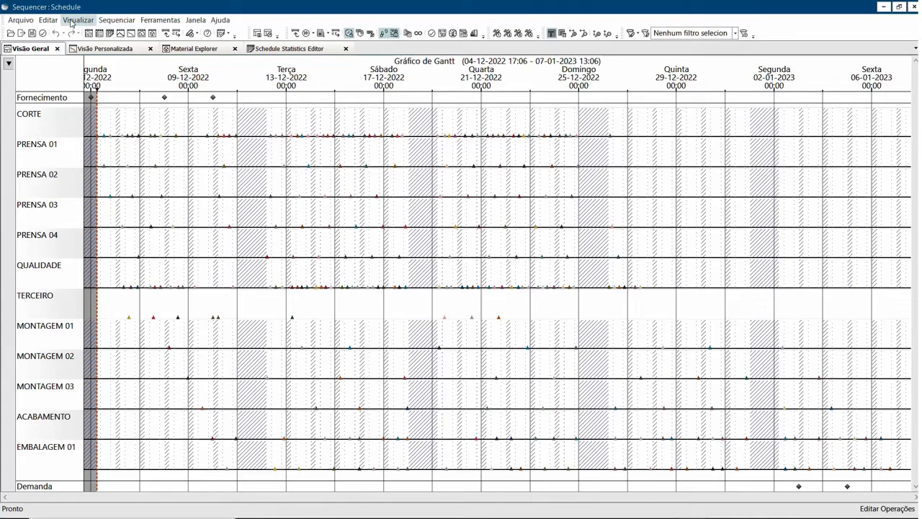
Place the operations on top of the calendar in the Gantt chart (Operações Por Cima).
click(71, 21)
mouse_move(141, 148)
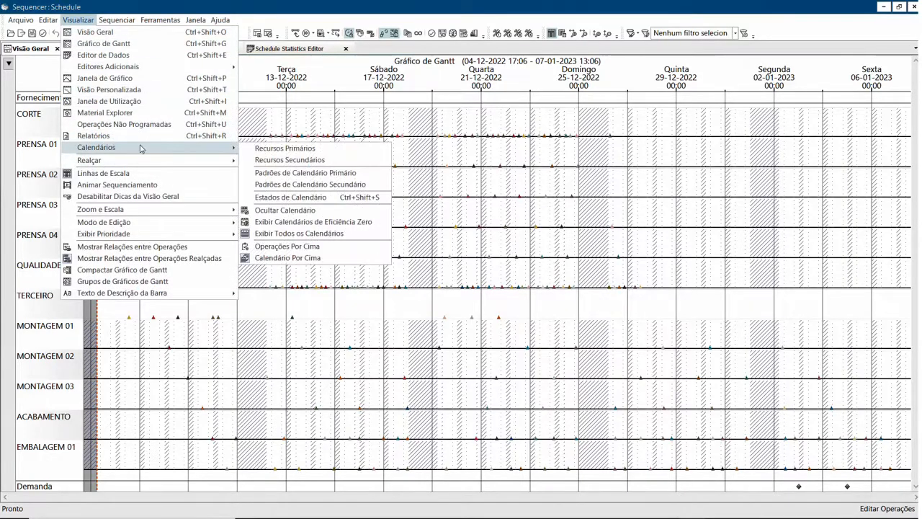
click(274, 247)
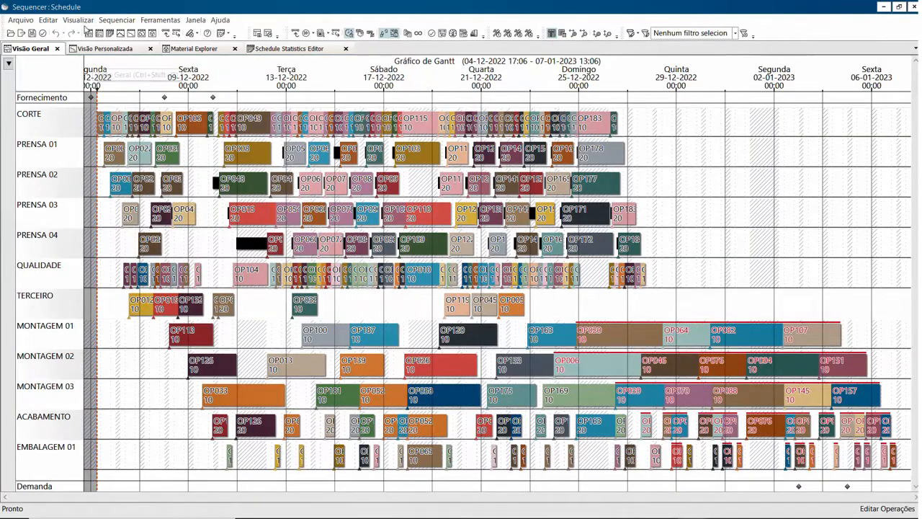
click(83, 21)
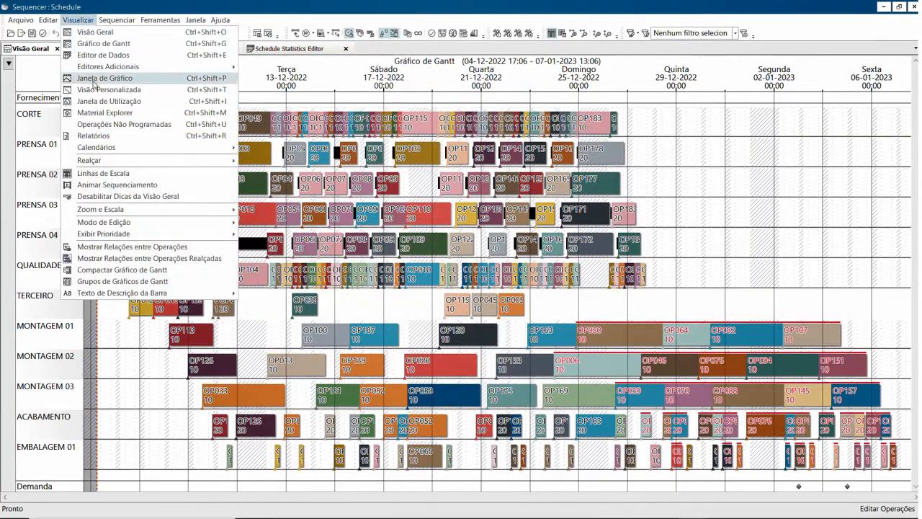
mouse_move(142, 215)
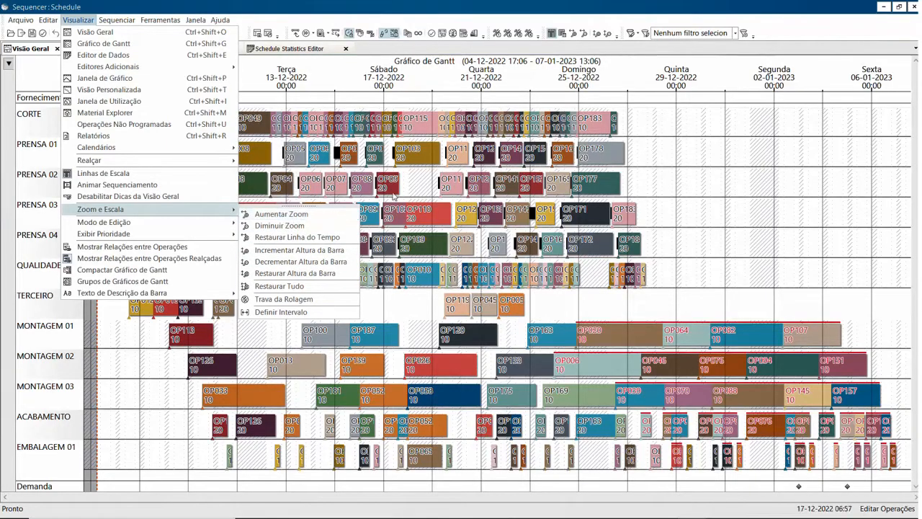
click(409, 187)
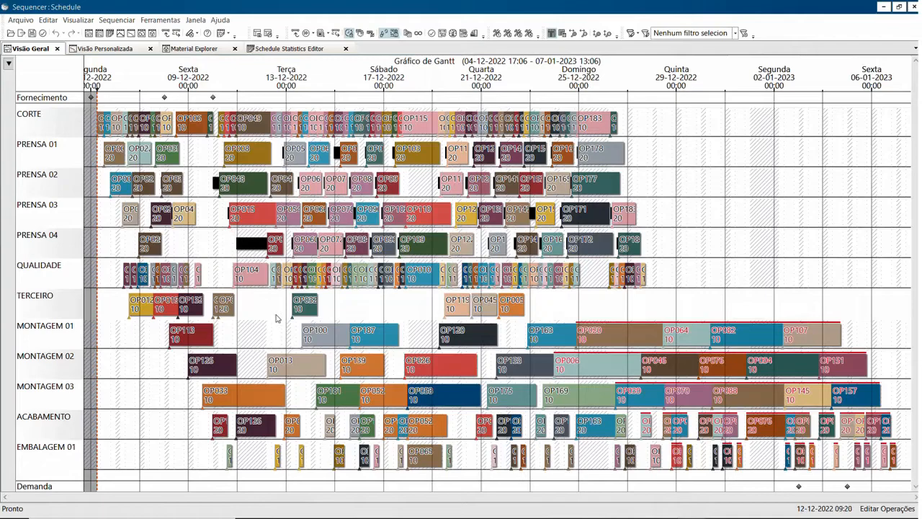
Highlight all bidirectional operations (Todas Bi-direcionais) of operation OP100 on resource MONTAGEM 01.
right_click(334, 336)
mouse_move(363, 389)
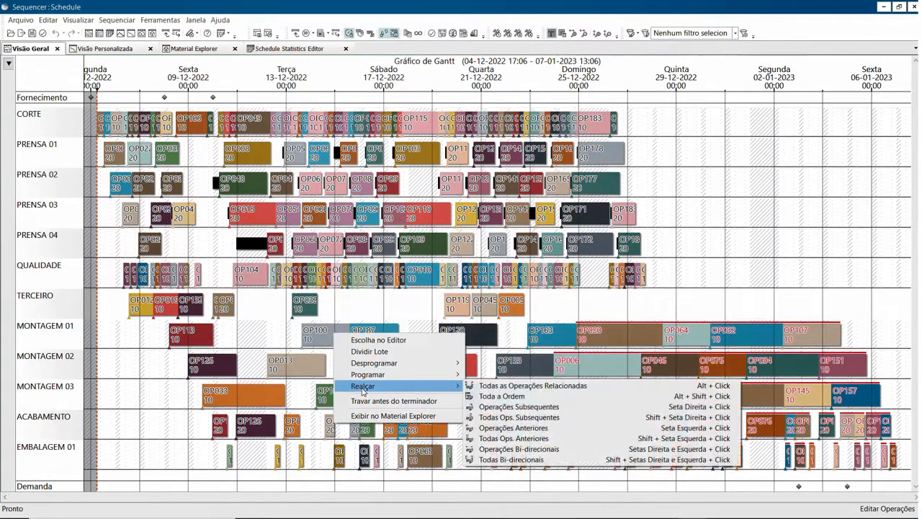
click(528, 460)
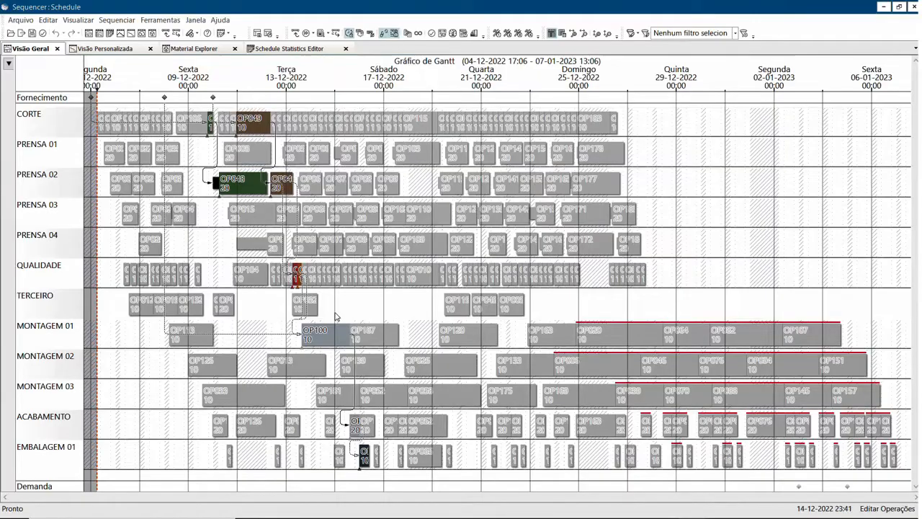
scroll(280, 310, up, 3)
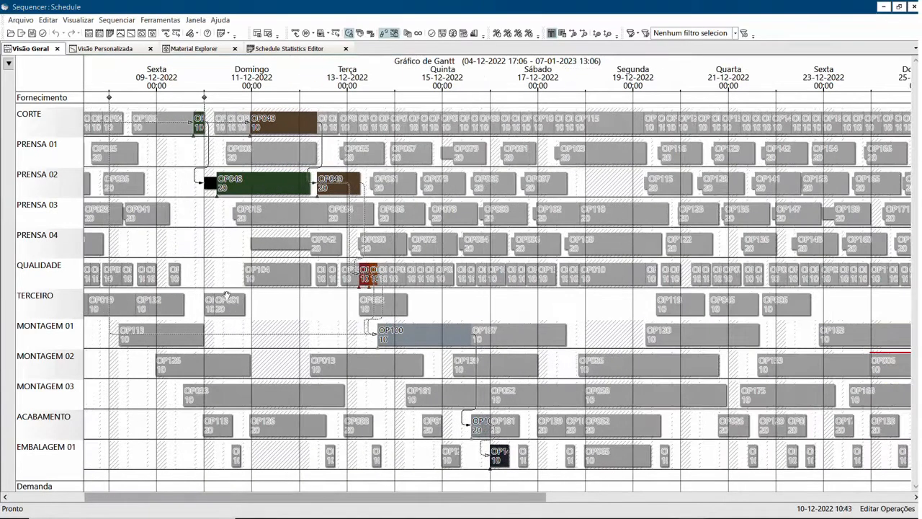
scroll(231, 307, down, 3)
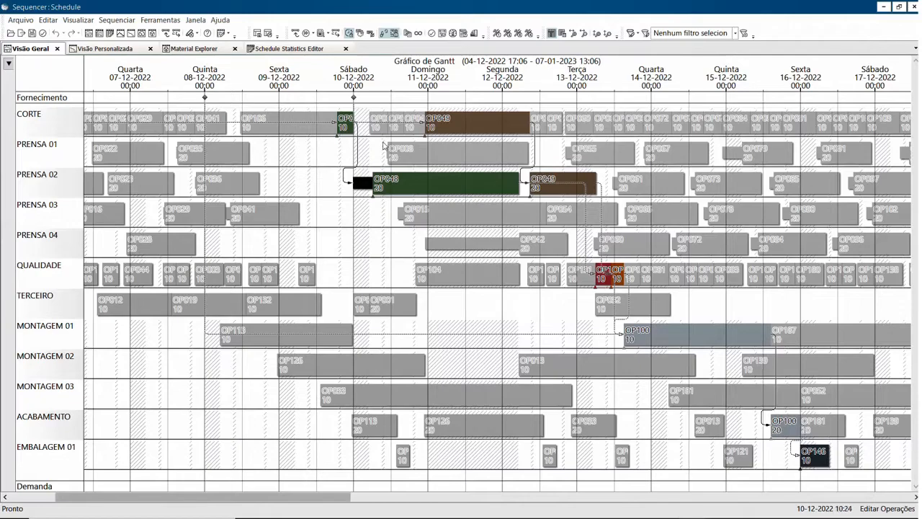
Turn the relation lines between highlighted operations (Mostrar Relações entre Operações Realçadas) off and on again.
click(79, 21)
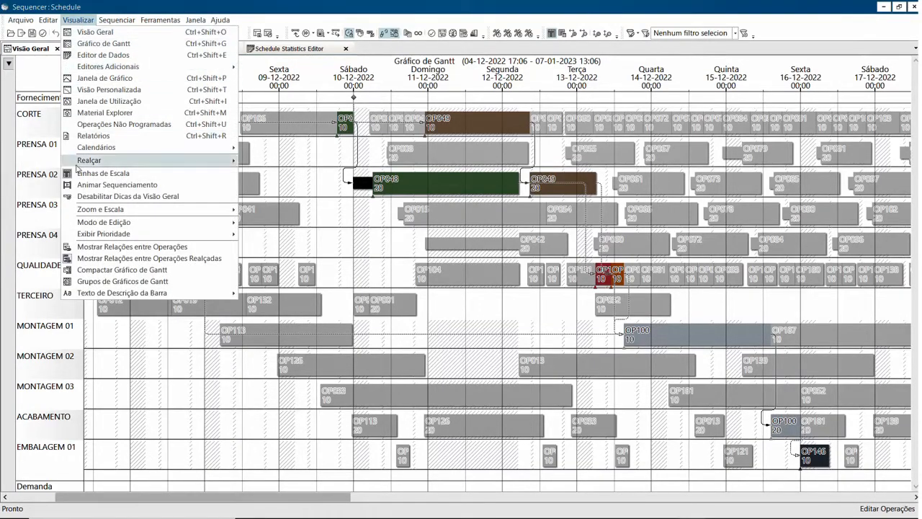
click(122, 259)
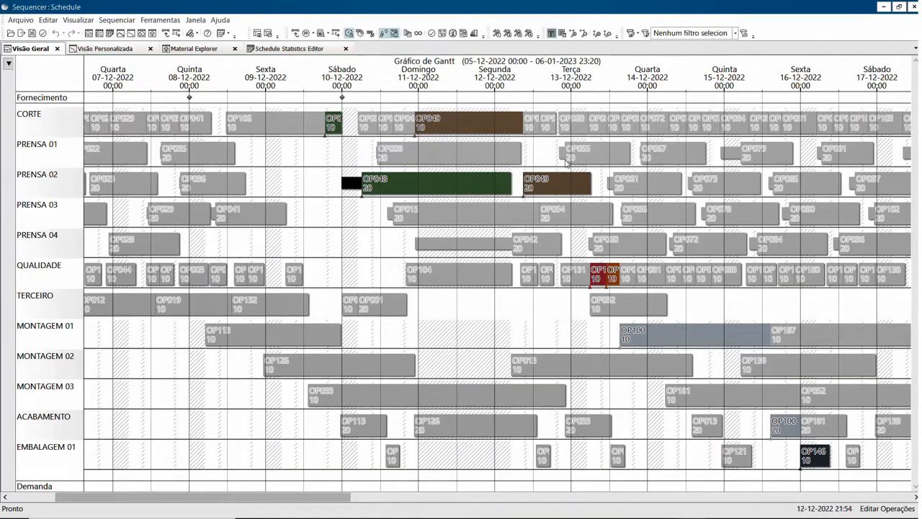
click(79, 20)
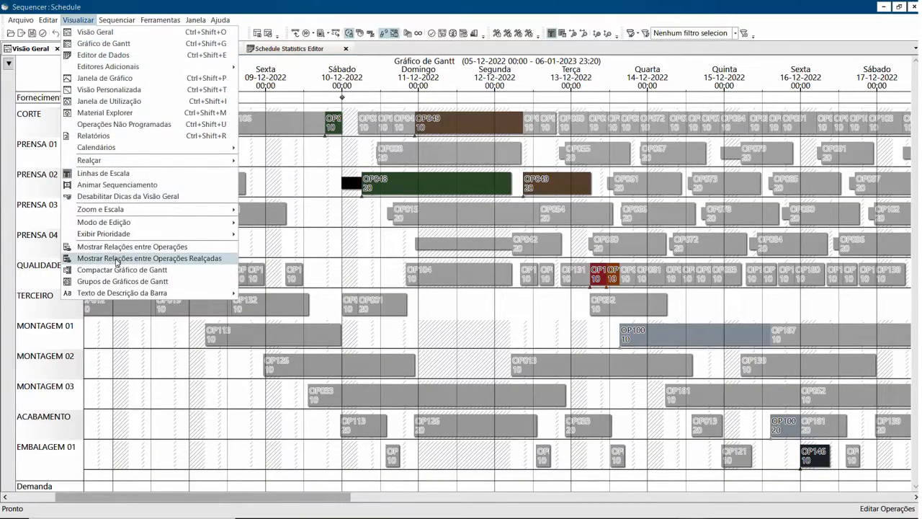
click(116, 259)
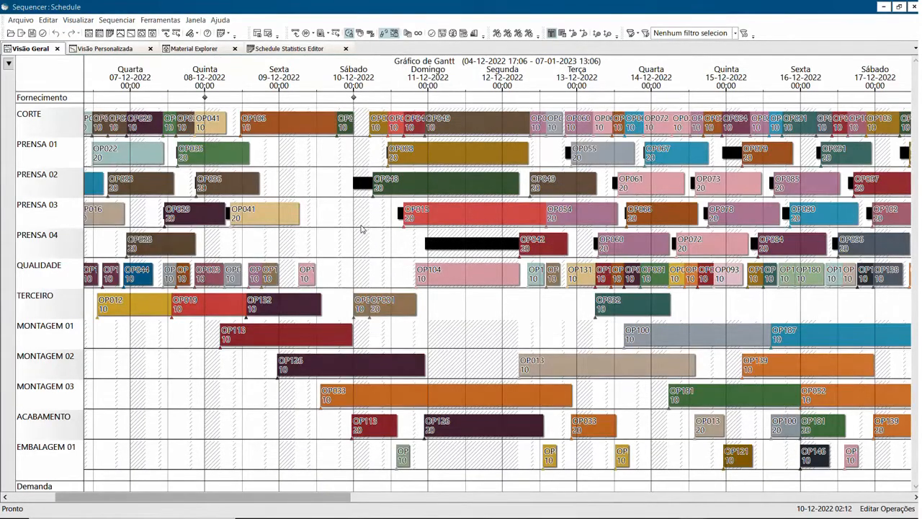
Show the relation lines between all operations (Mostrar Relações entre Operações) and hide them again.
click(70, 21)
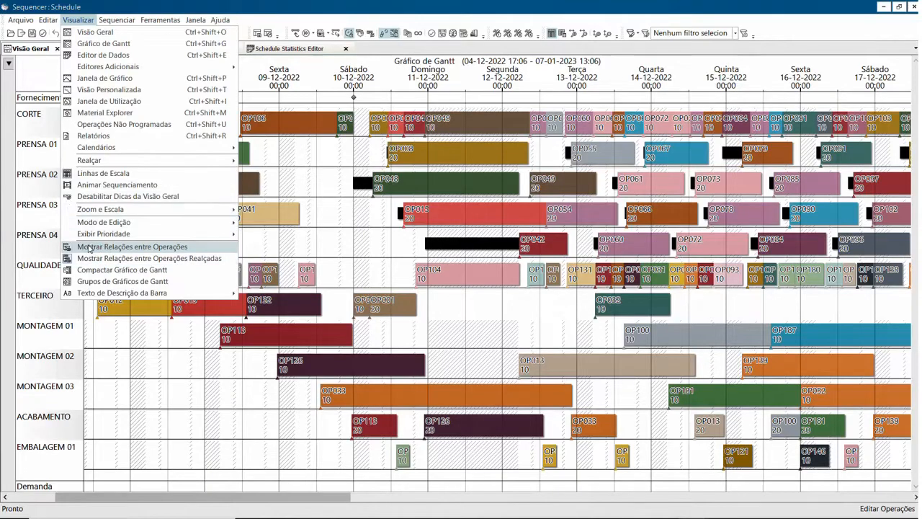
click(94, 247)
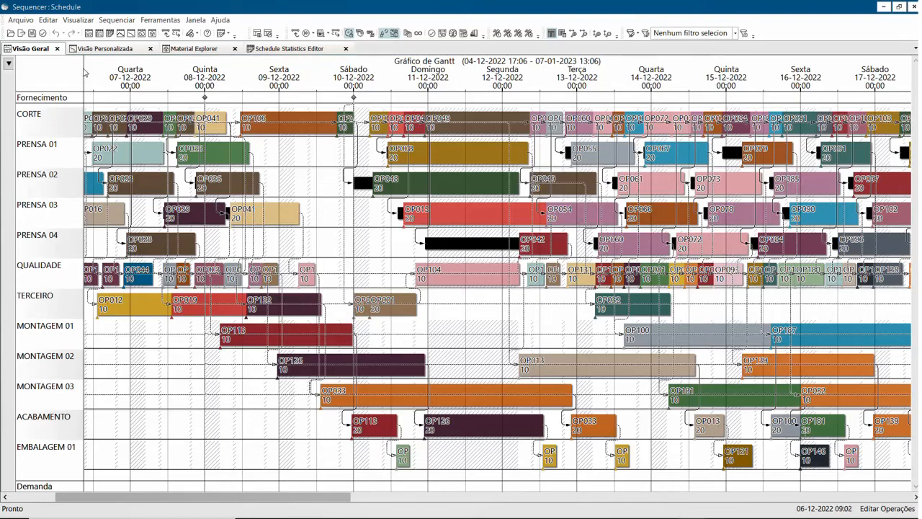
click(75, 21)
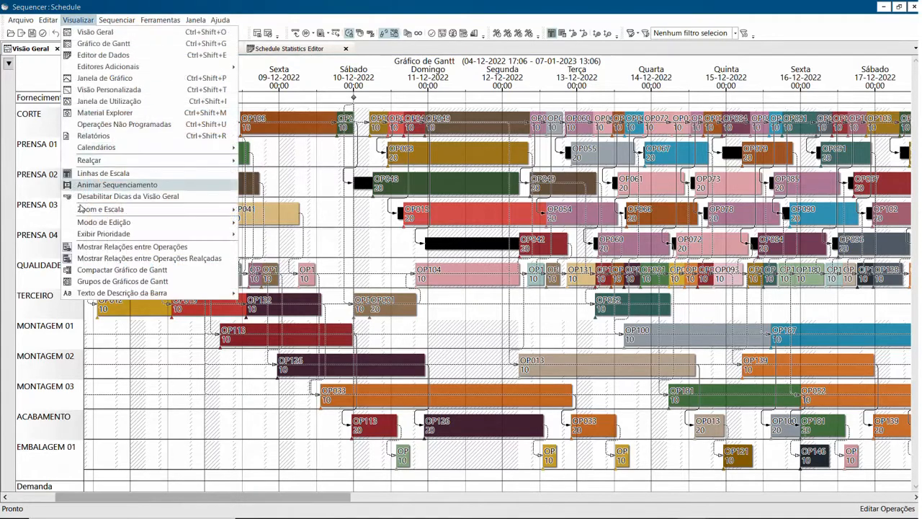
click(96, 249)
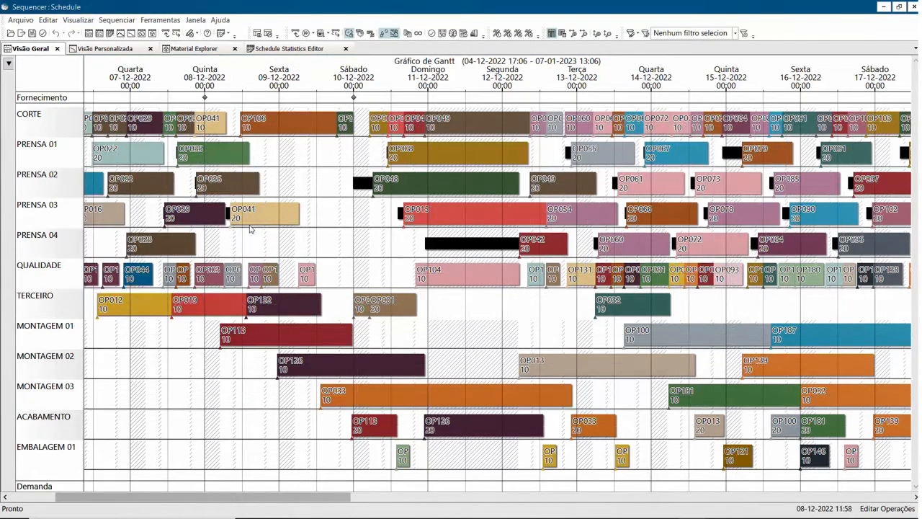
Highlight all bidirectional operations (Todas Bi-direcionais) of operation OP100 on resource MONTAGEM 01.
right_click(670, 340)
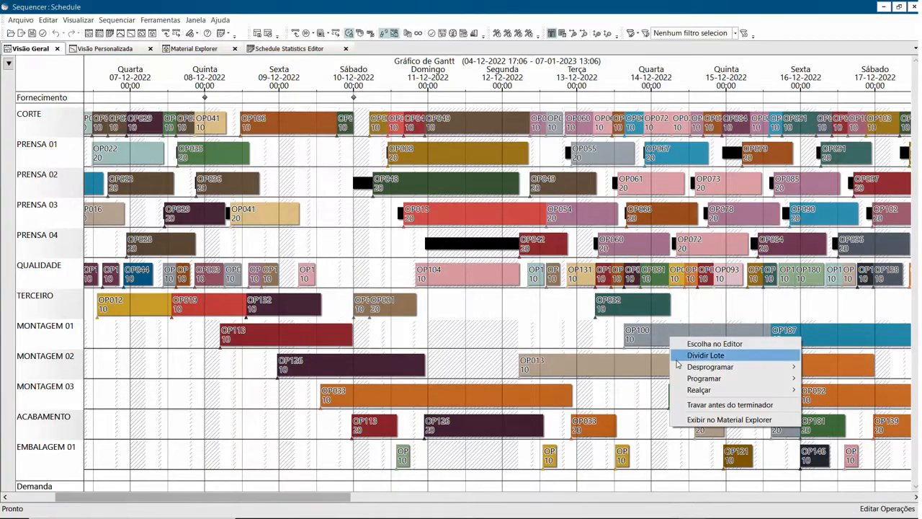
mouse_move(699, 393)
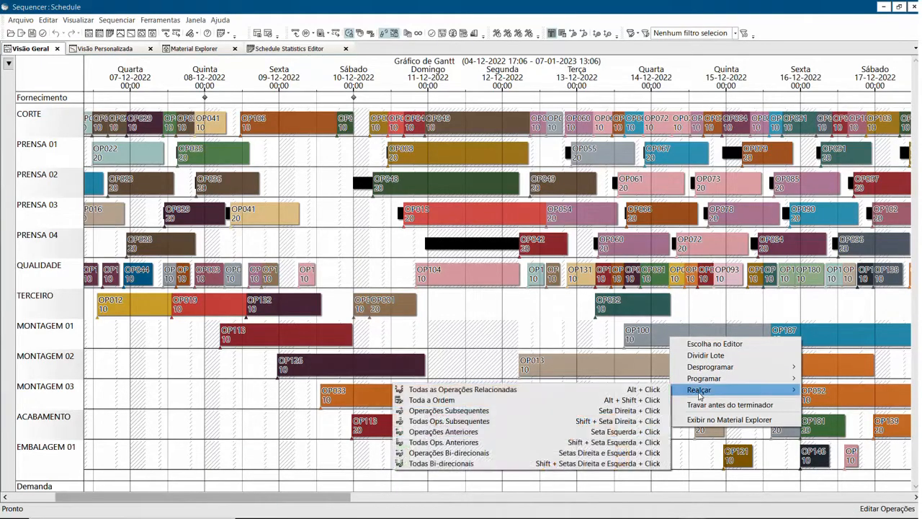
click(508, 463)
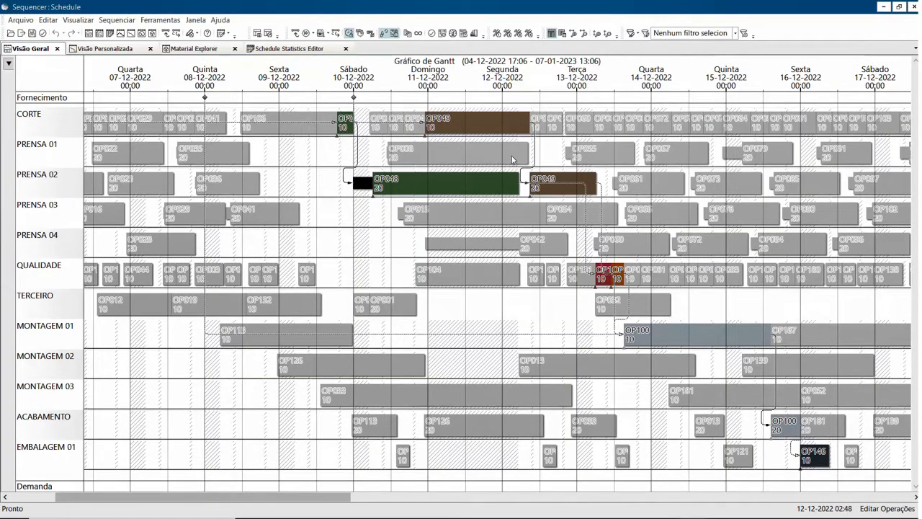
Compact the Gantt chart to the resources with highlighted operations (Compactar Gráfico de Gantt) and turn the compacting off again.
click(78, 19)
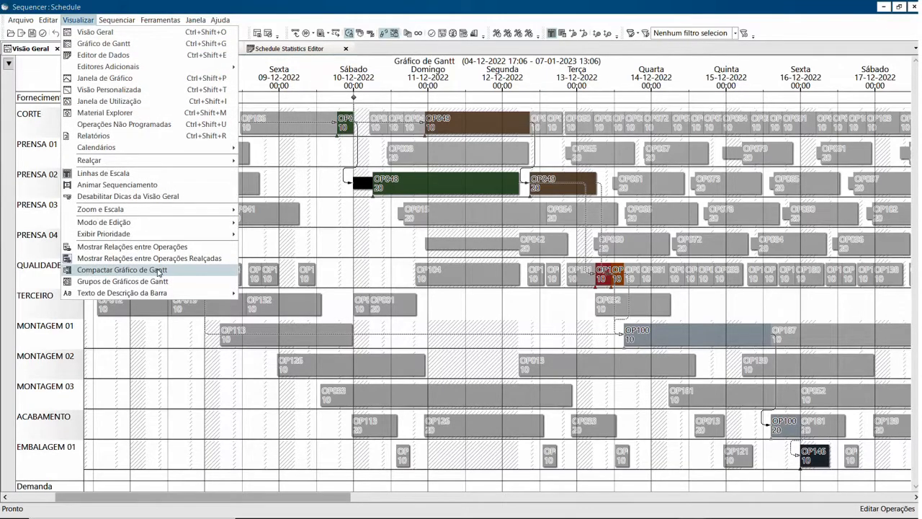
click(112, 272)
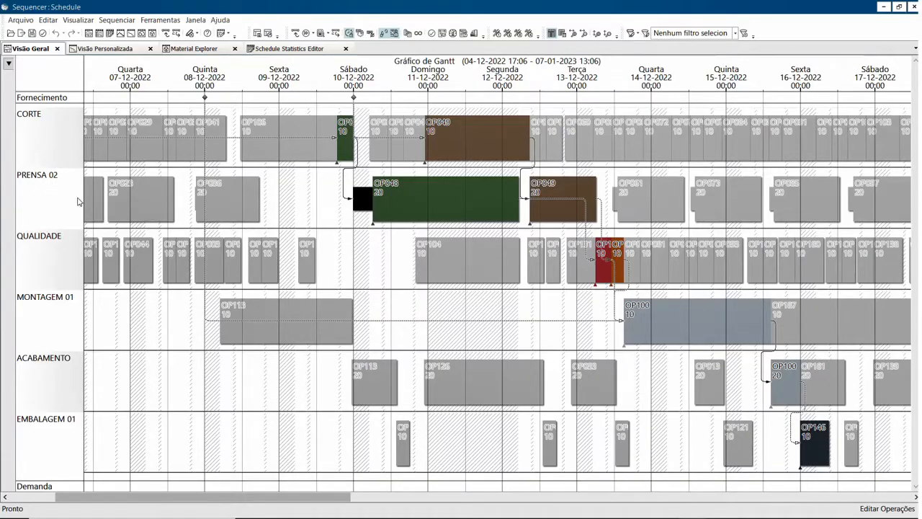
click(74, 19)
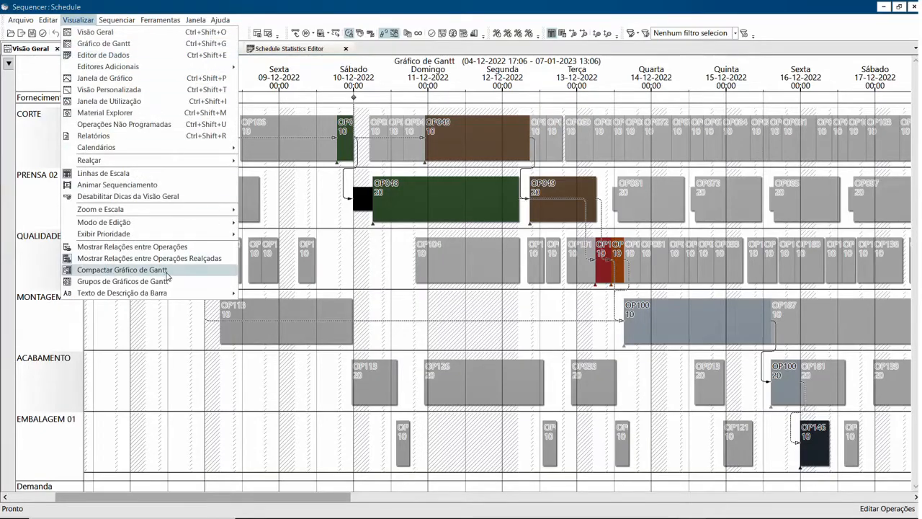
click(122, 269)
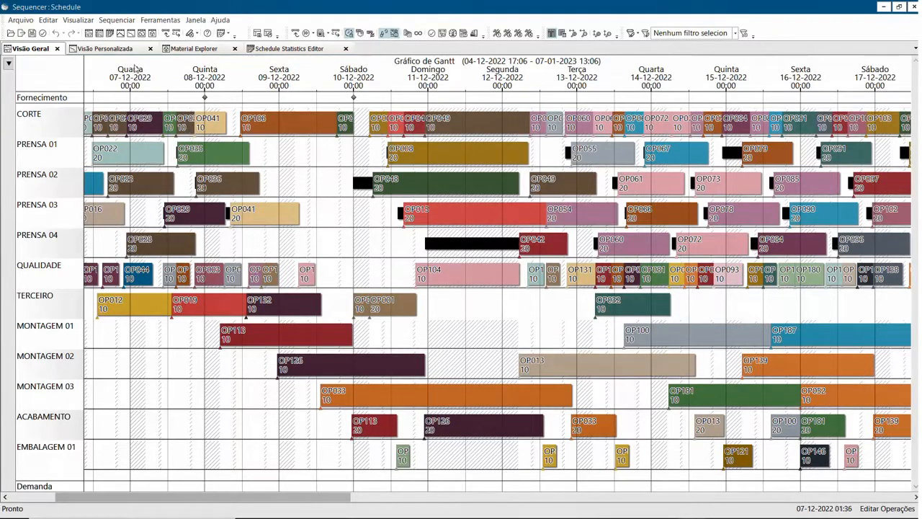
Limit the Gantt chart to the PRENSA resource group (Grupos de Gráficos de Gantt).
click(79, 20)
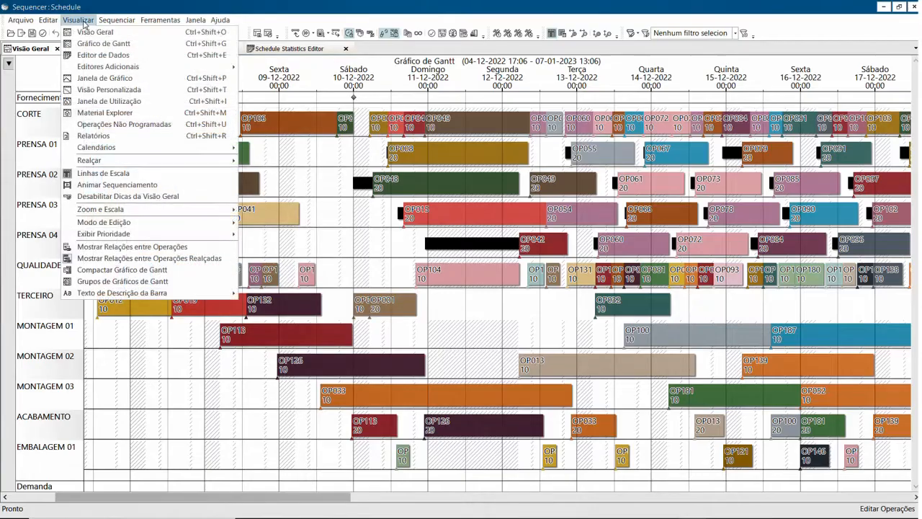
click(97, 287)
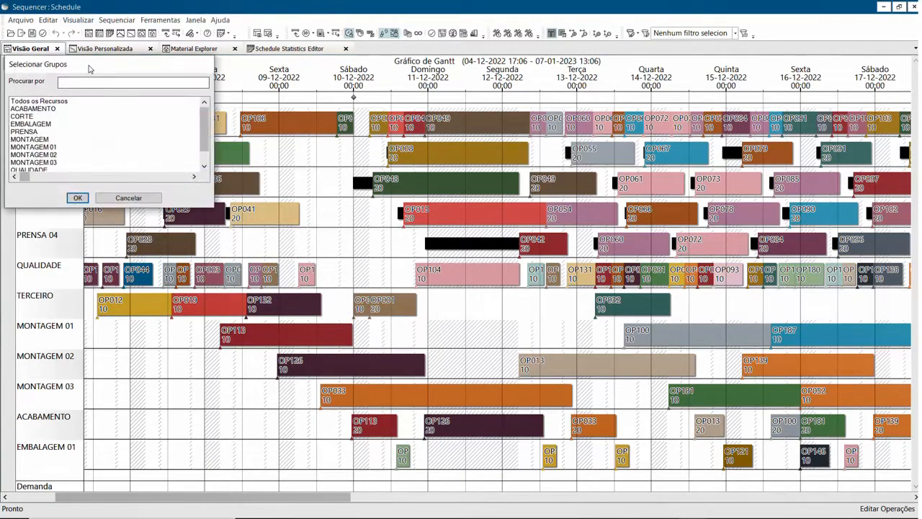
drag(91, 70, 350, 149)
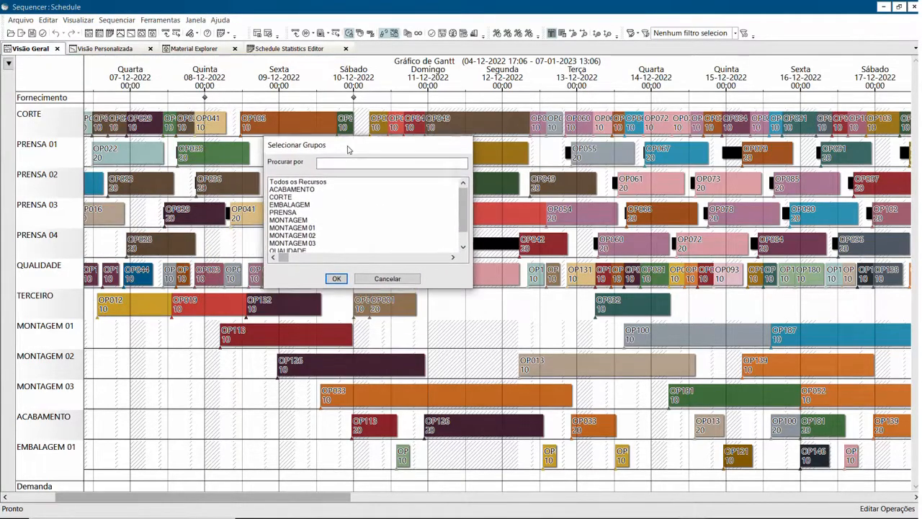
click(284, 215)
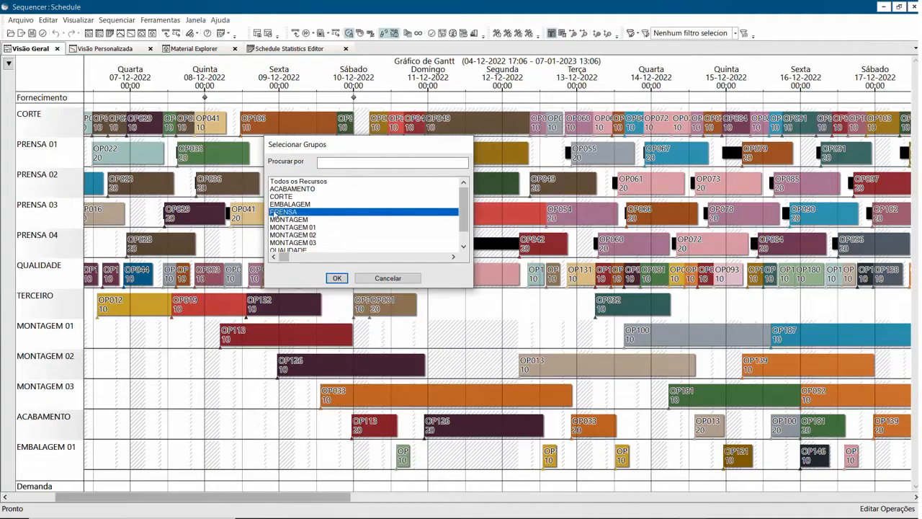
click(336, 278)
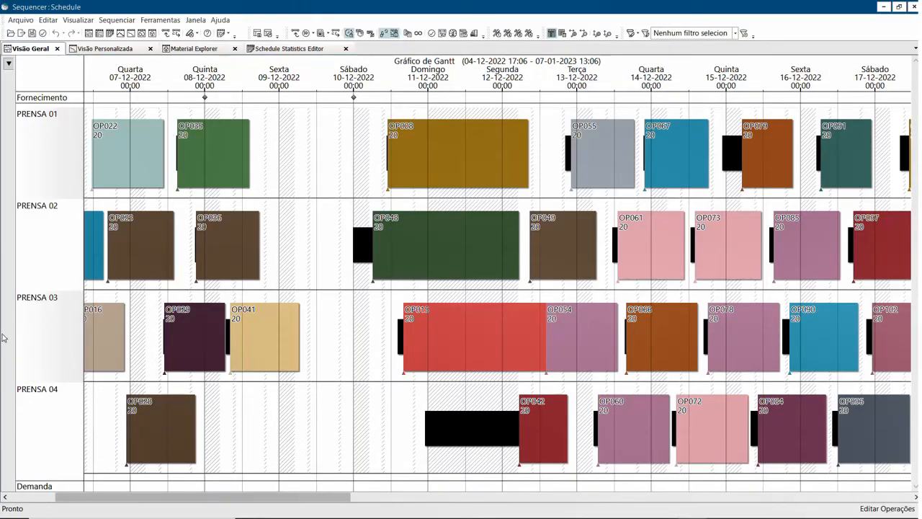
Set the Gantt chart's resource group back to Todos os Recursos.
click(87, 22)
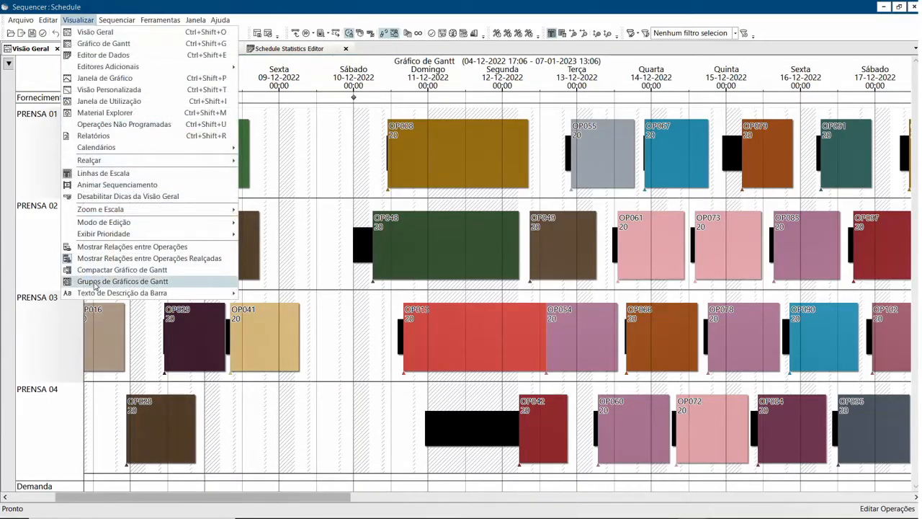
click(94, 285)
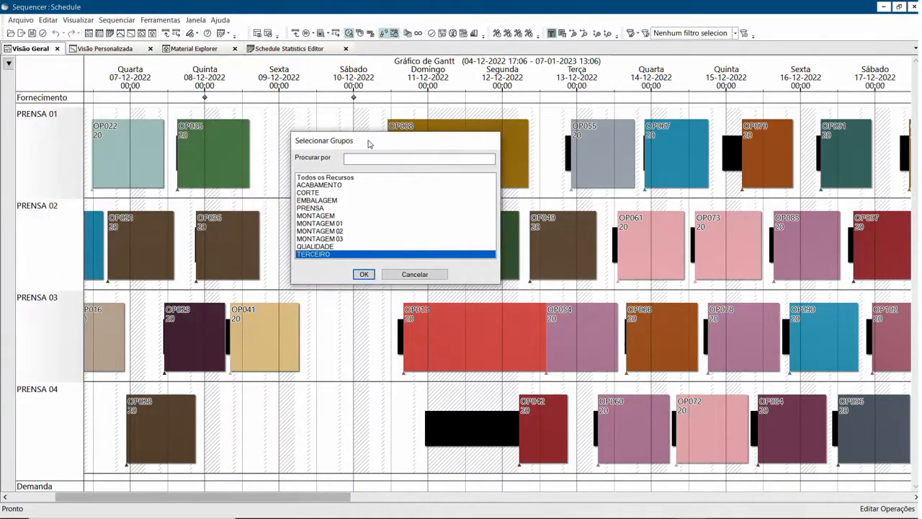
click(340, 178)
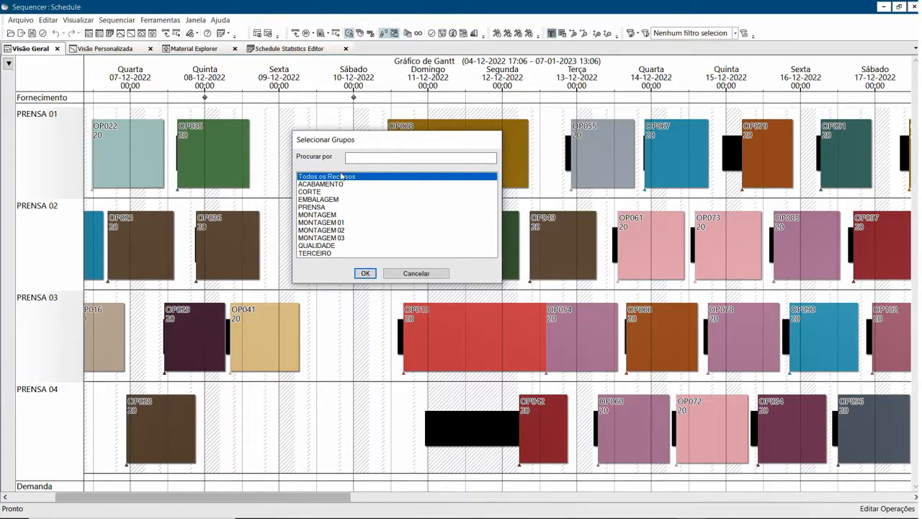
click(364, 272)
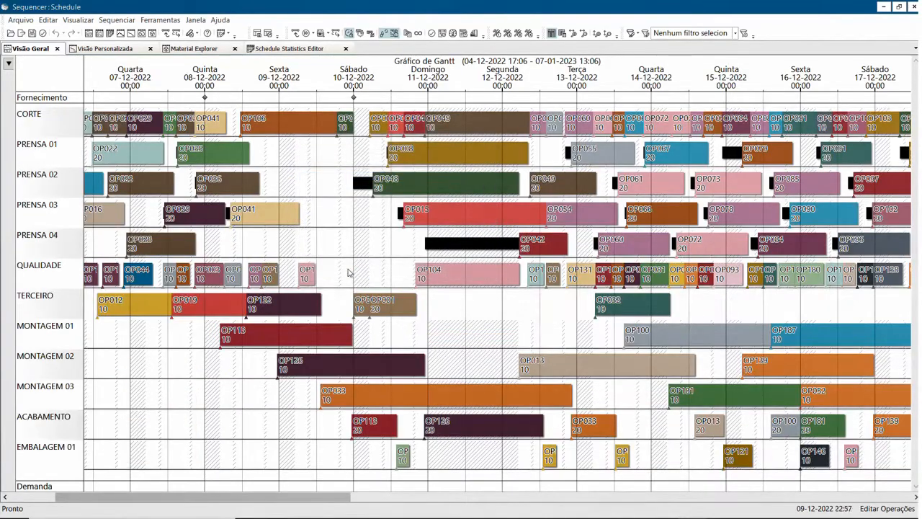
Turn the outline of the bar description text (Usar Contorno do Texto) off and on again in the Gantt chart.
click(78, 20)
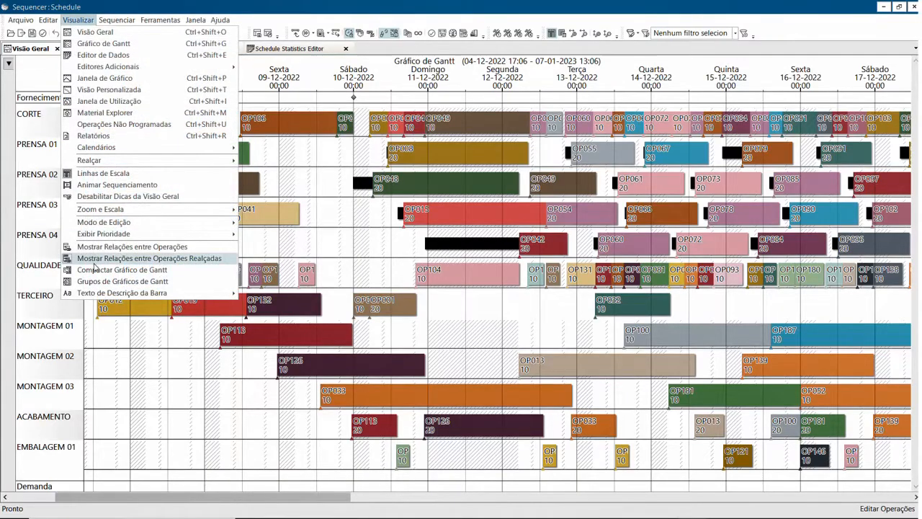
click(346, 242)
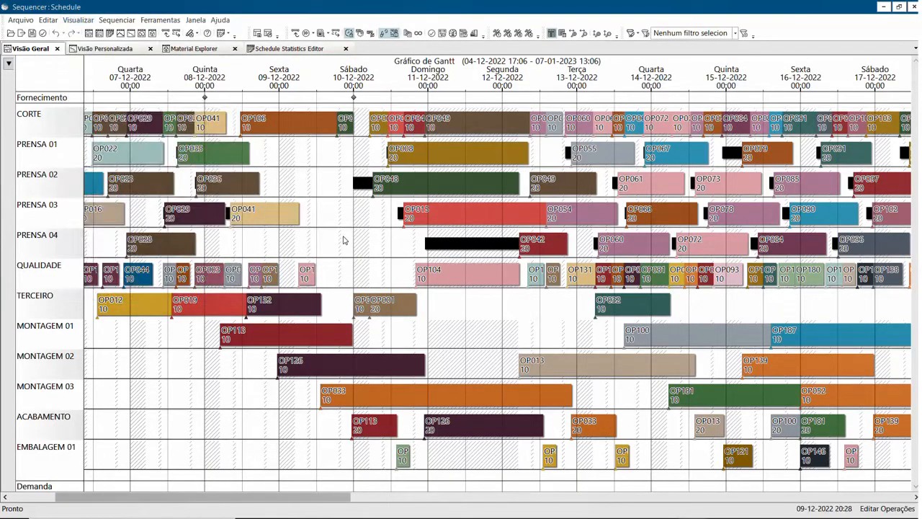
scroll(364, 243, up, 4)
scroll(373, 295, up, 2)
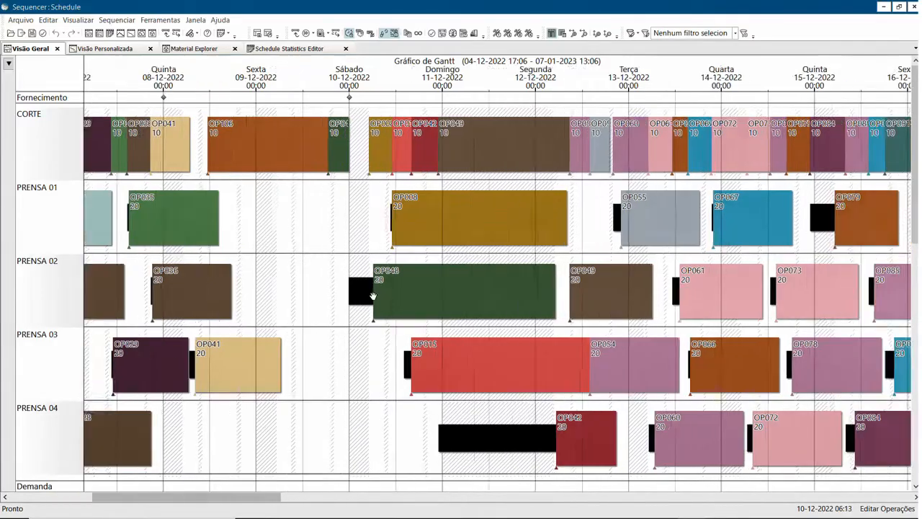
click(77, 19)
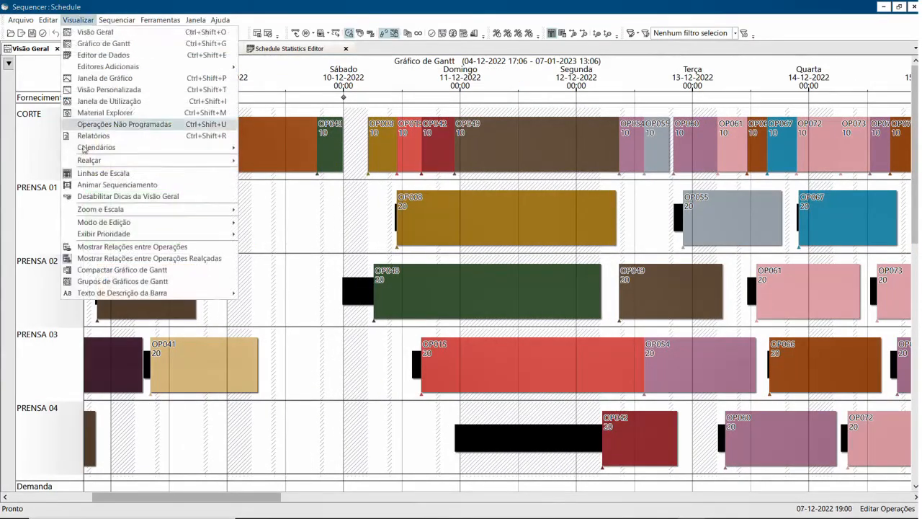
mouse_move(119, 293)
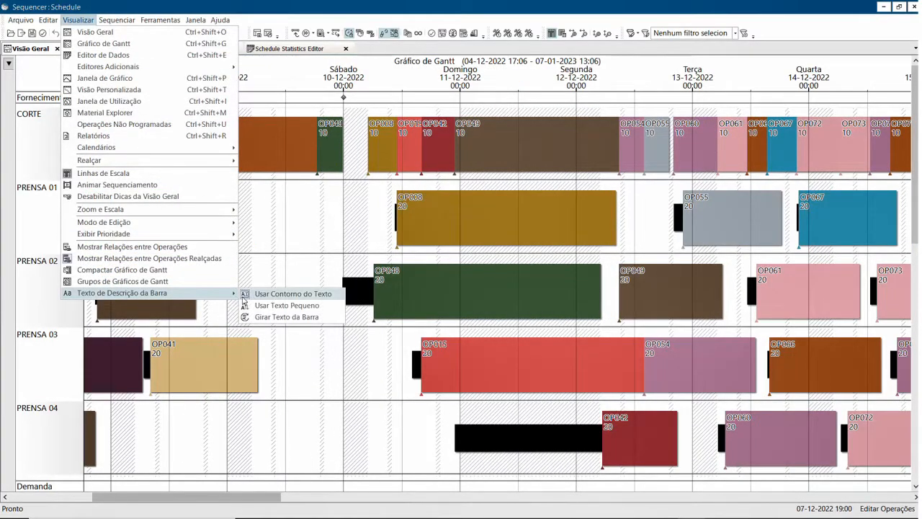
click(276, 294)
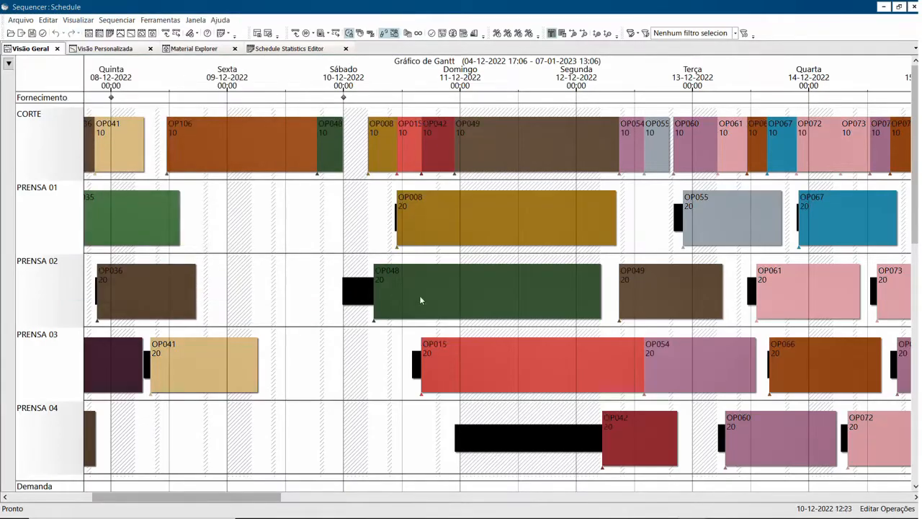
click(78, 19)
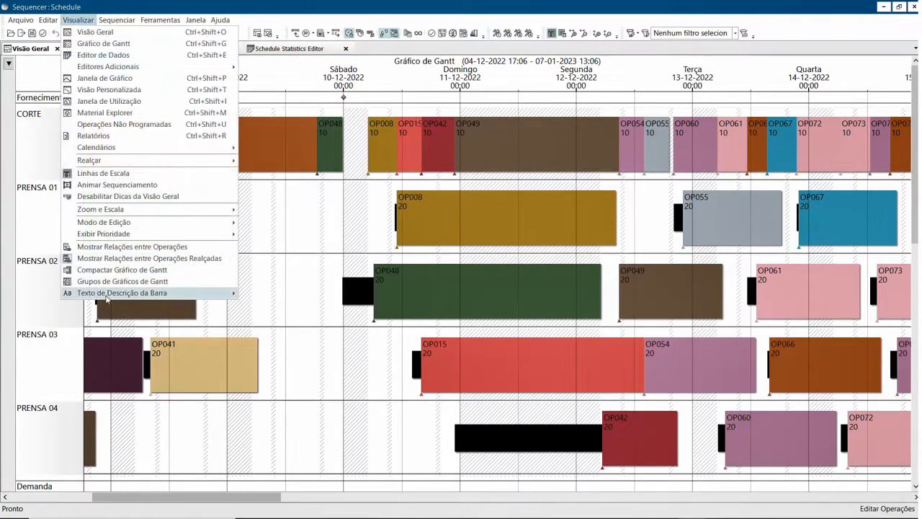
mouse_move(151, 299)
click(258, 294)
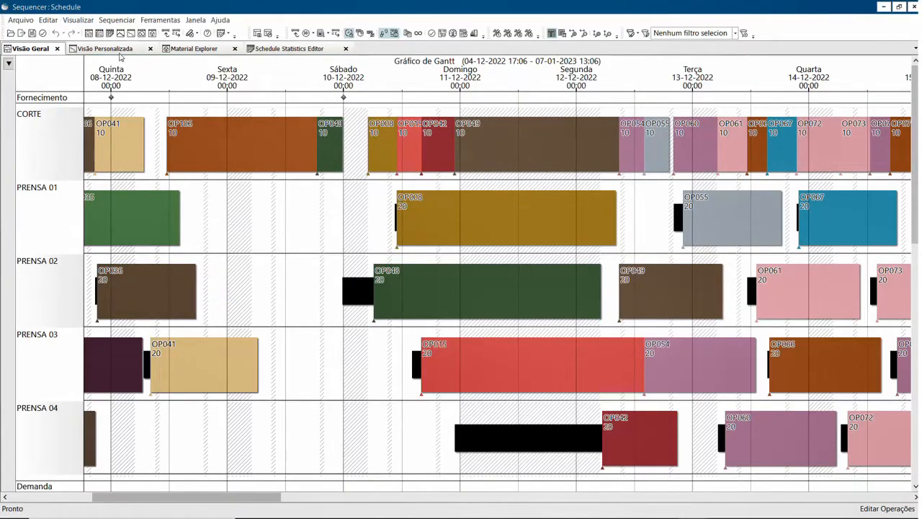
Switch the bar description text to small text (Usar Texto Pequeno) and back to normal size.
click(79, 21)
mouse_move(166, 292)
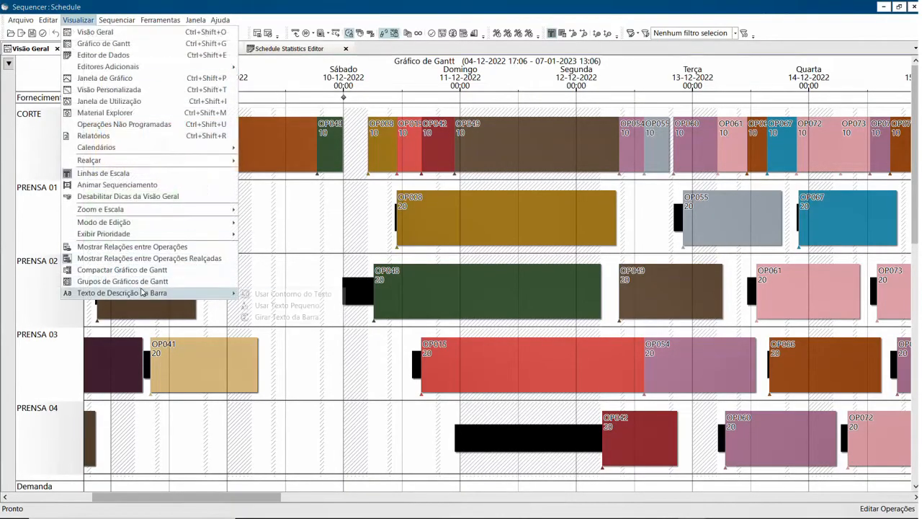
click(288, 307)
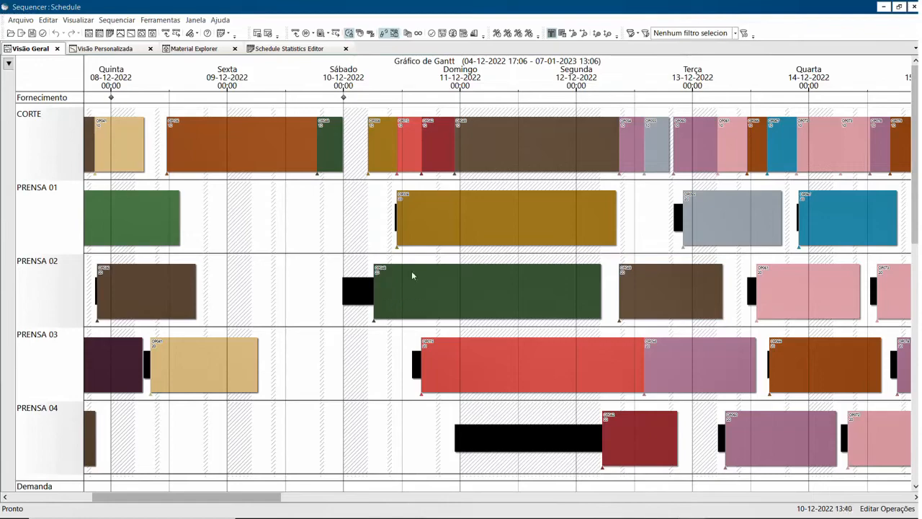
click(78, 19)
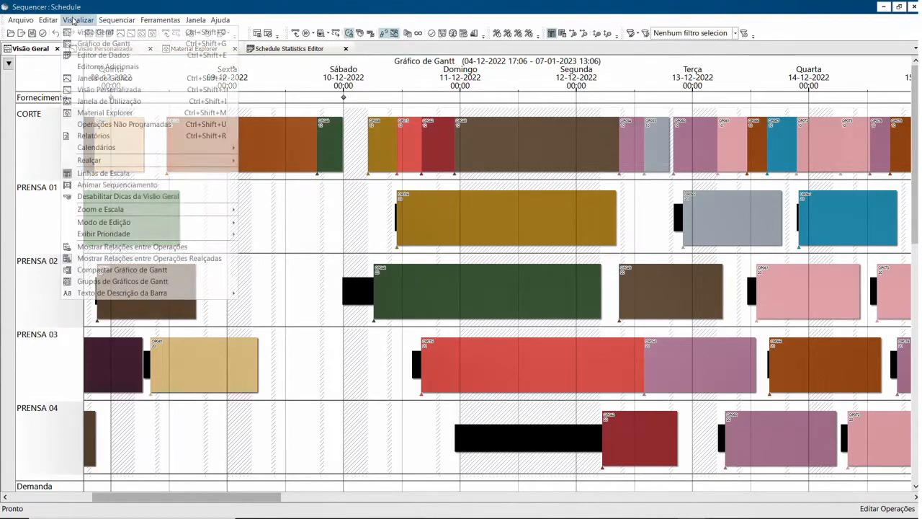
mouse_move(144, 293)
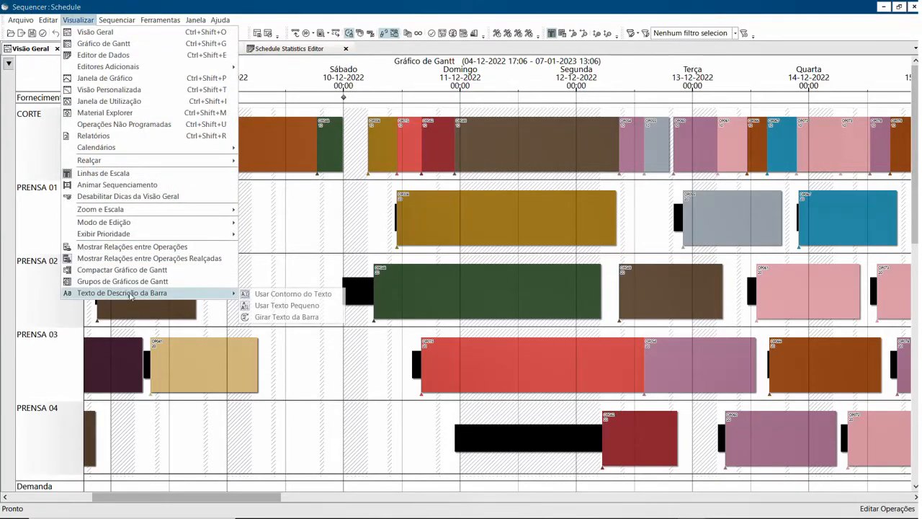
click(295, 306)
Rotate the description text on the operation bars (Girar Texto da Barra) and return it to horizontal.
click(77, 20)
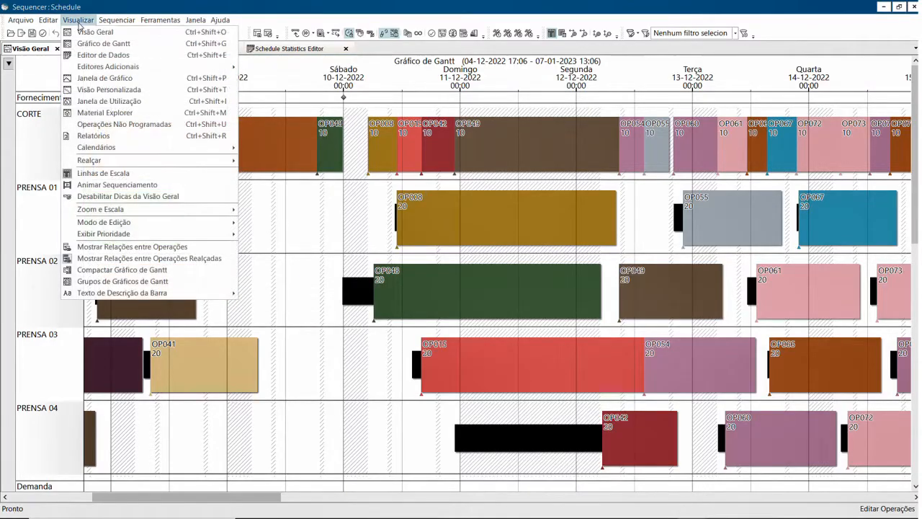
mouse_move(223, 292)
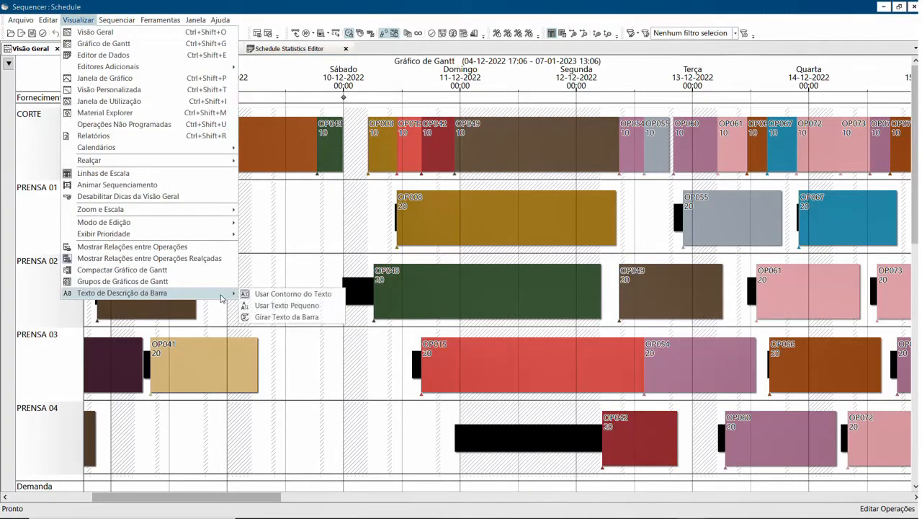
click(265, 317)
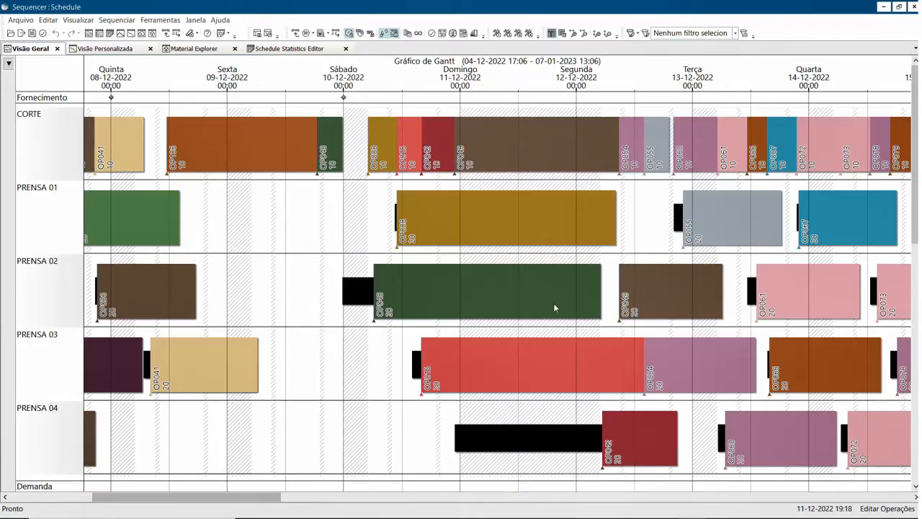
click(78, 20)
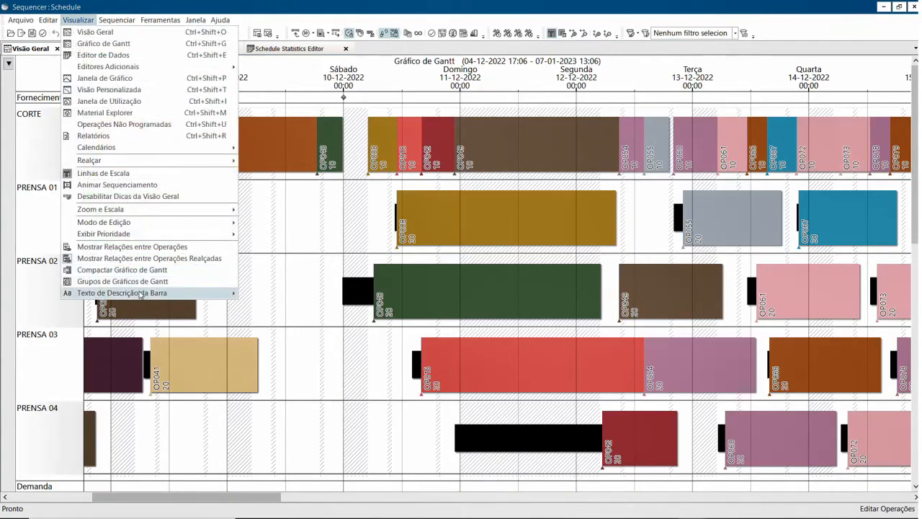
mouse_move(140, 295)
click(281, 317)
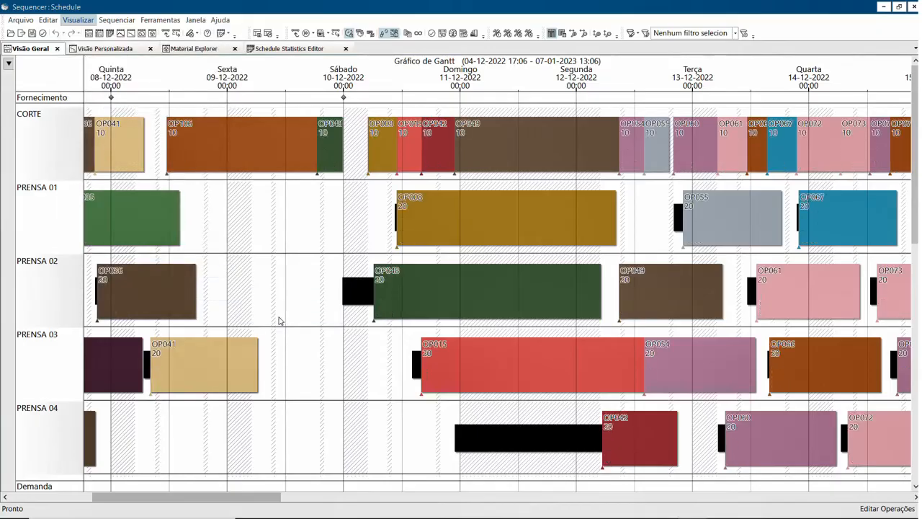
click(68, 23)
click(69, 22)
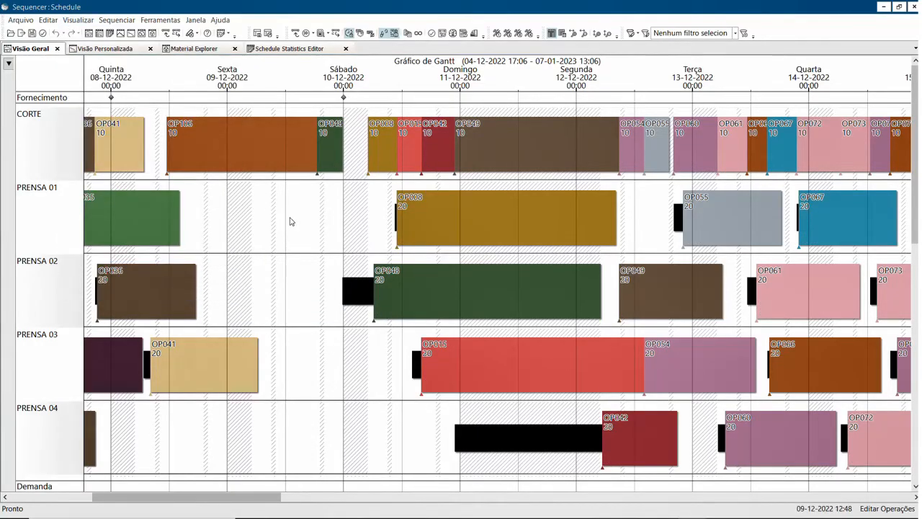